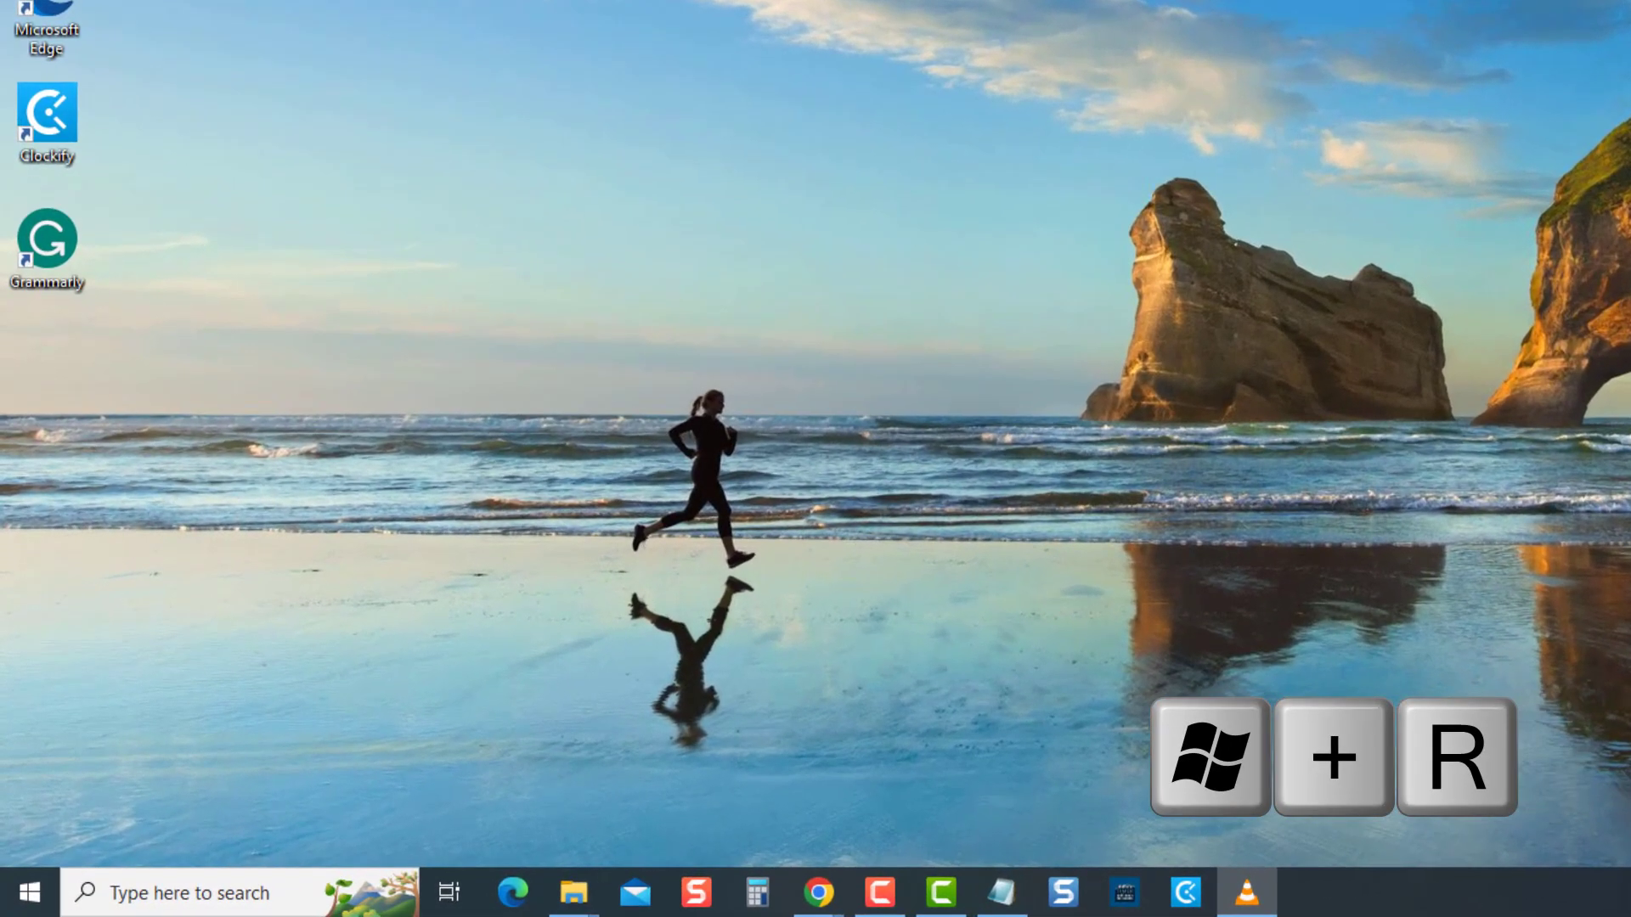
Step: Launch Control Panel with the 'control' command from the Run box
key(super+r)
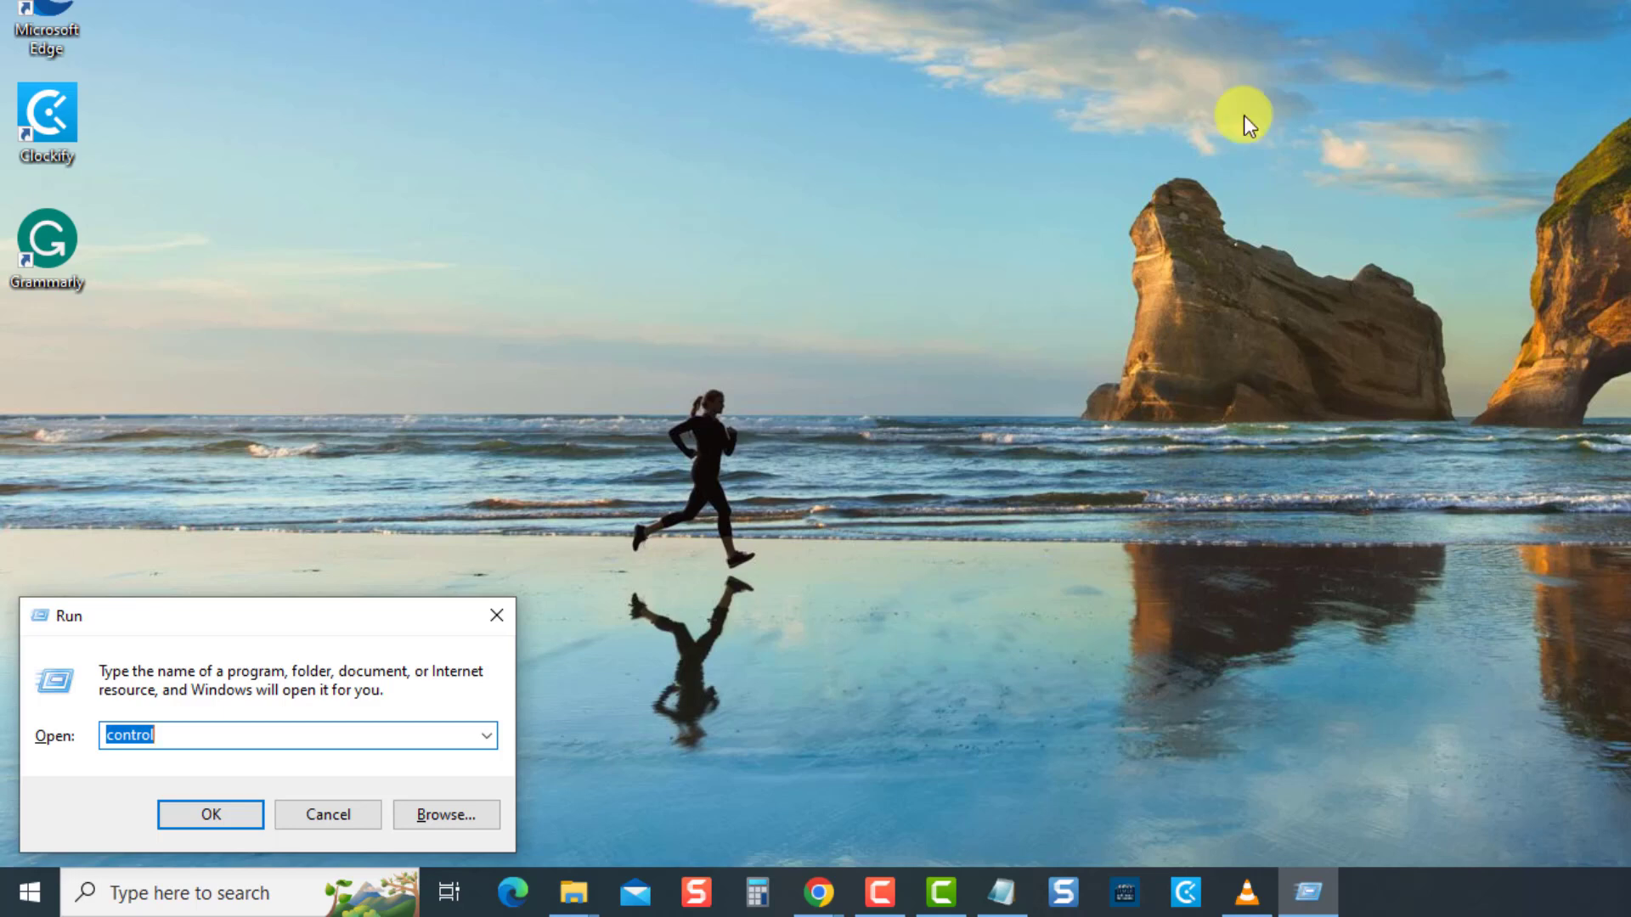
click(307, 733)
key(Return)
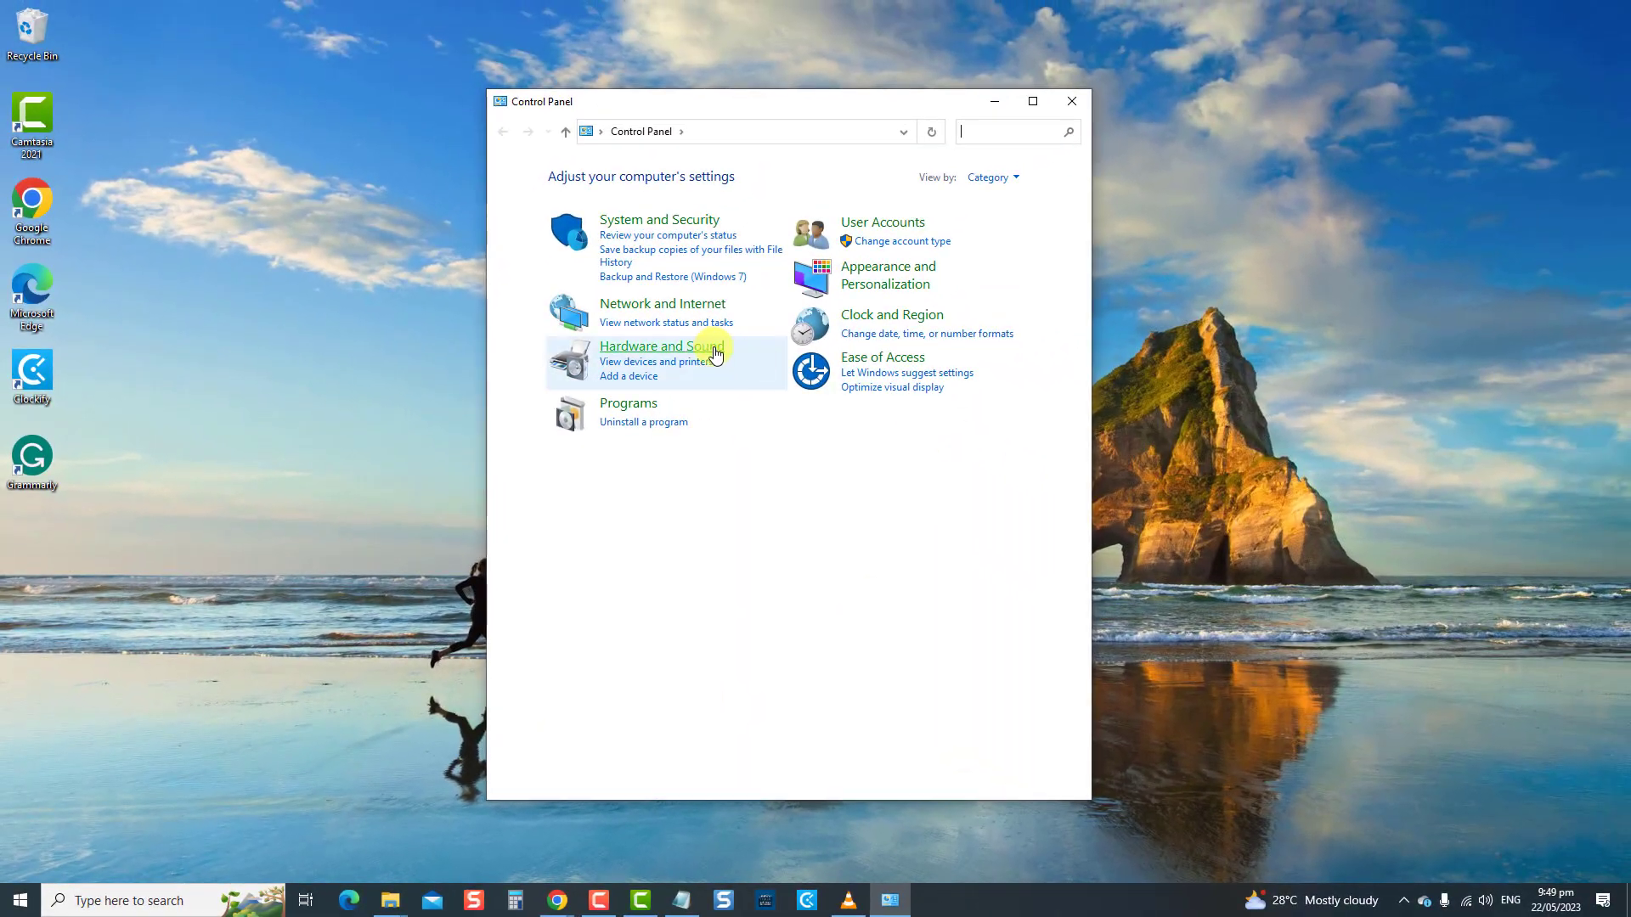
Step: In Power Options, set the Balanced plan to put the computer to sleep after 30 minutes
click(702, 346)
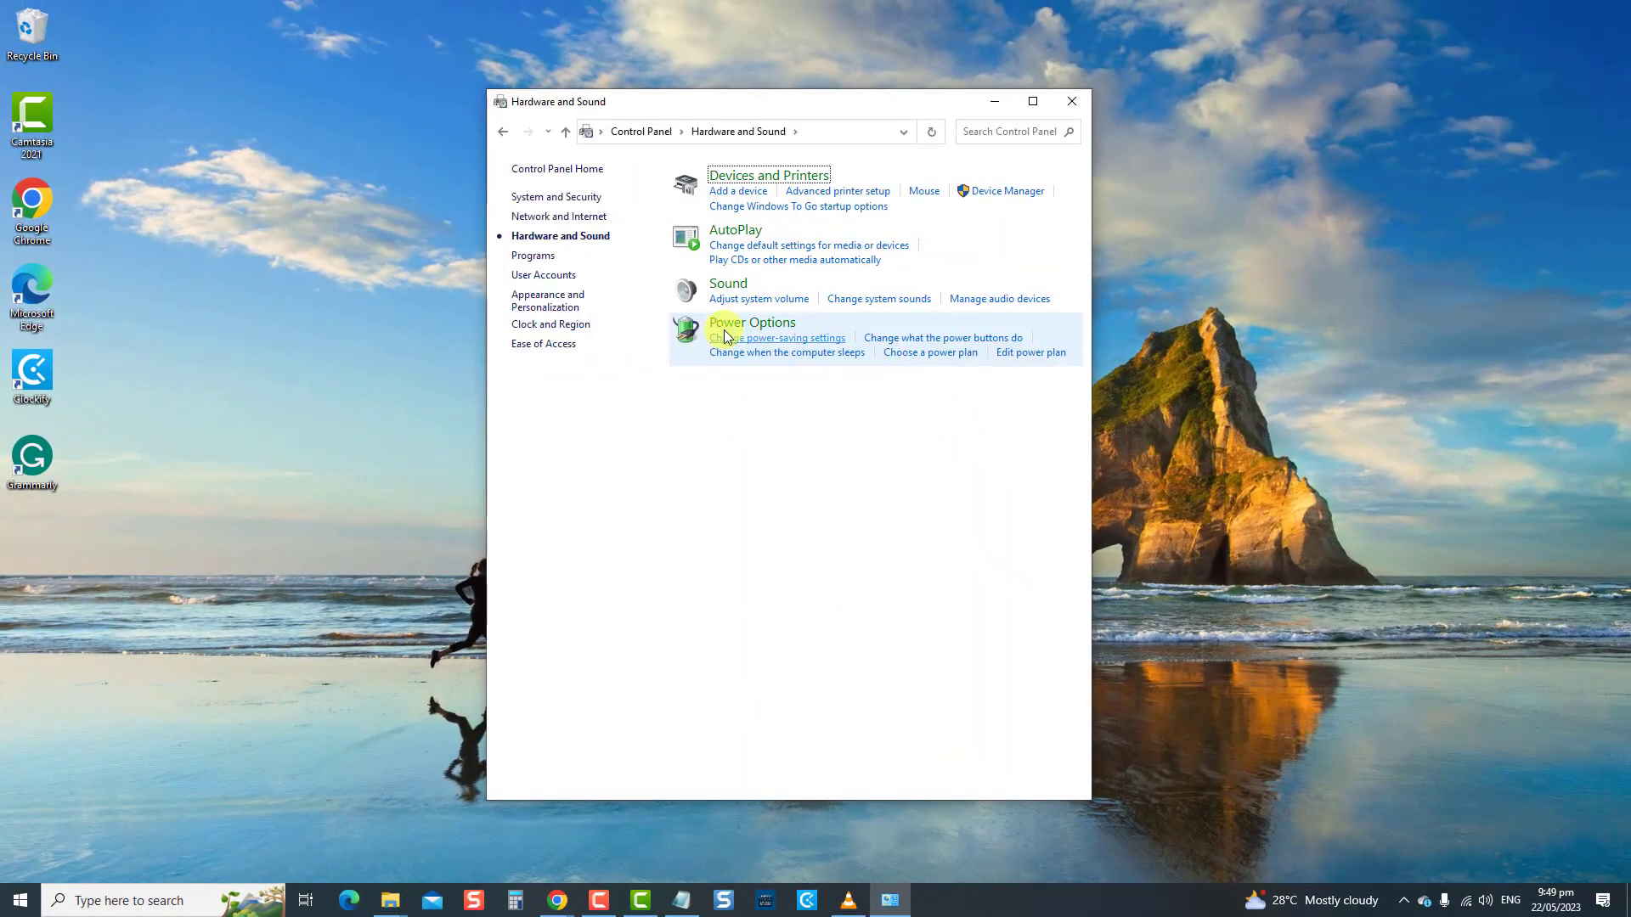
click(726, 323)
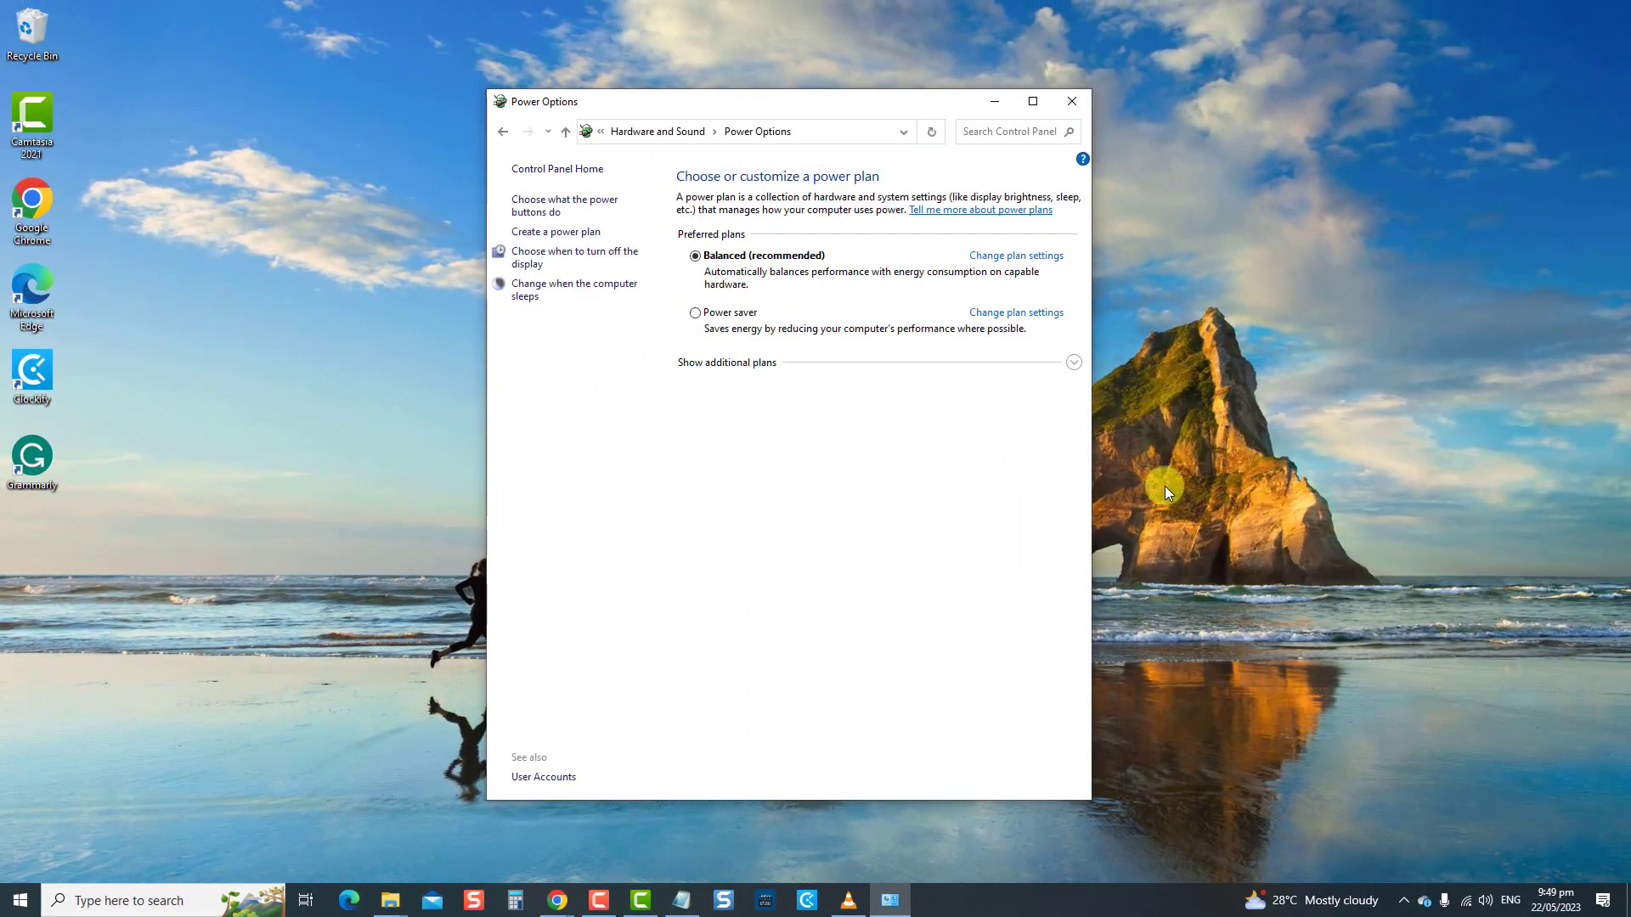
click(558, 259)
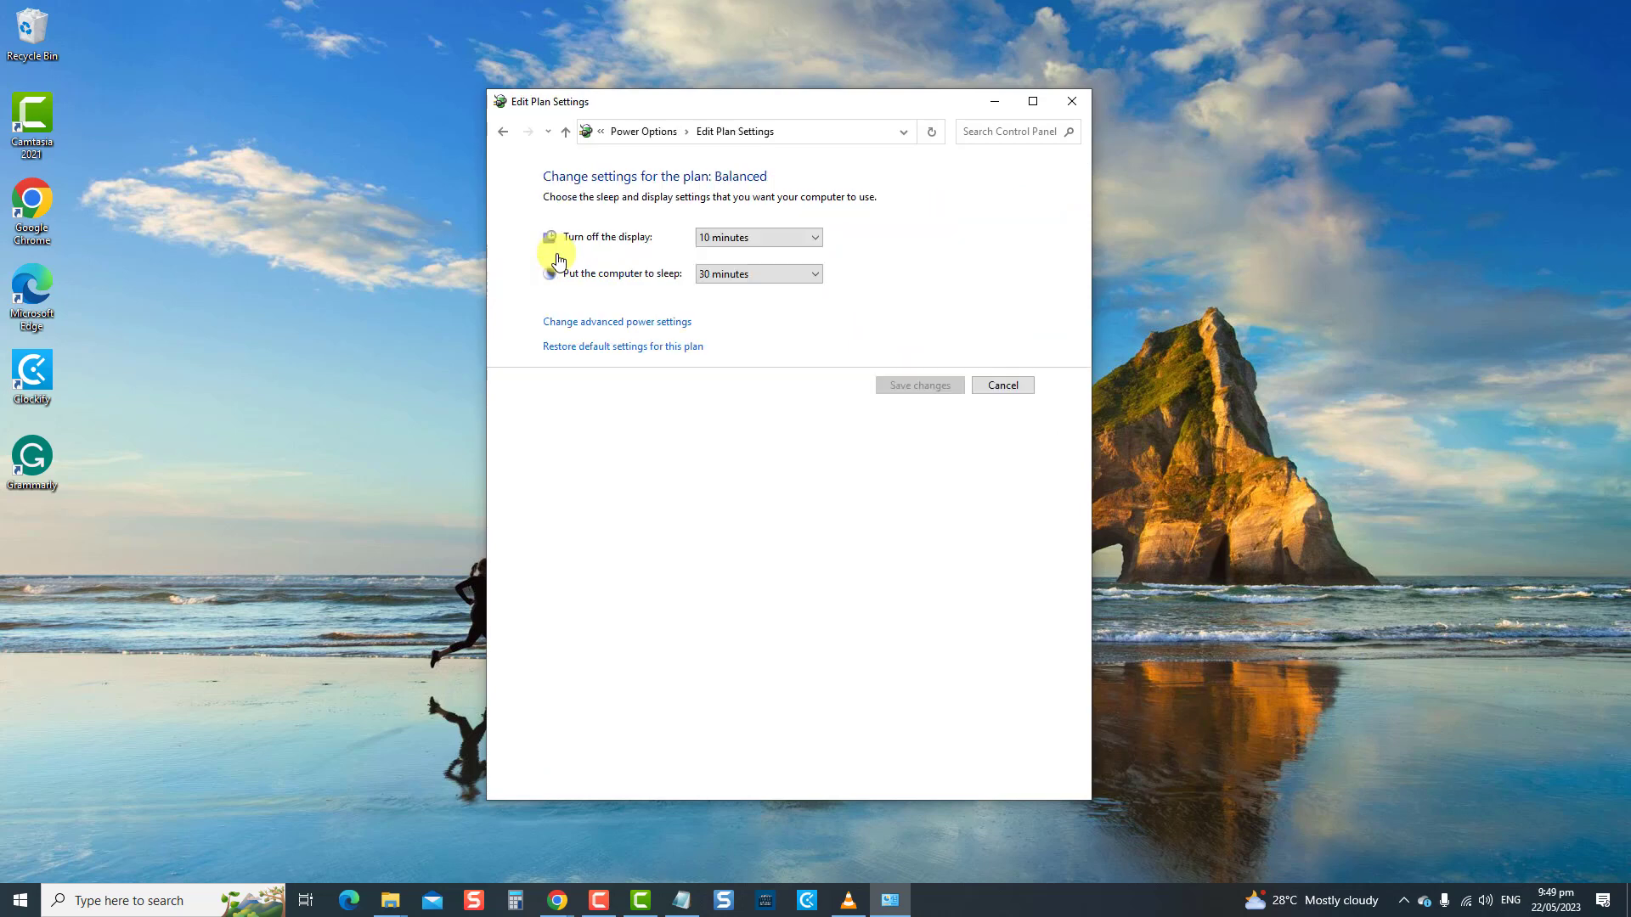
click(727, 276)
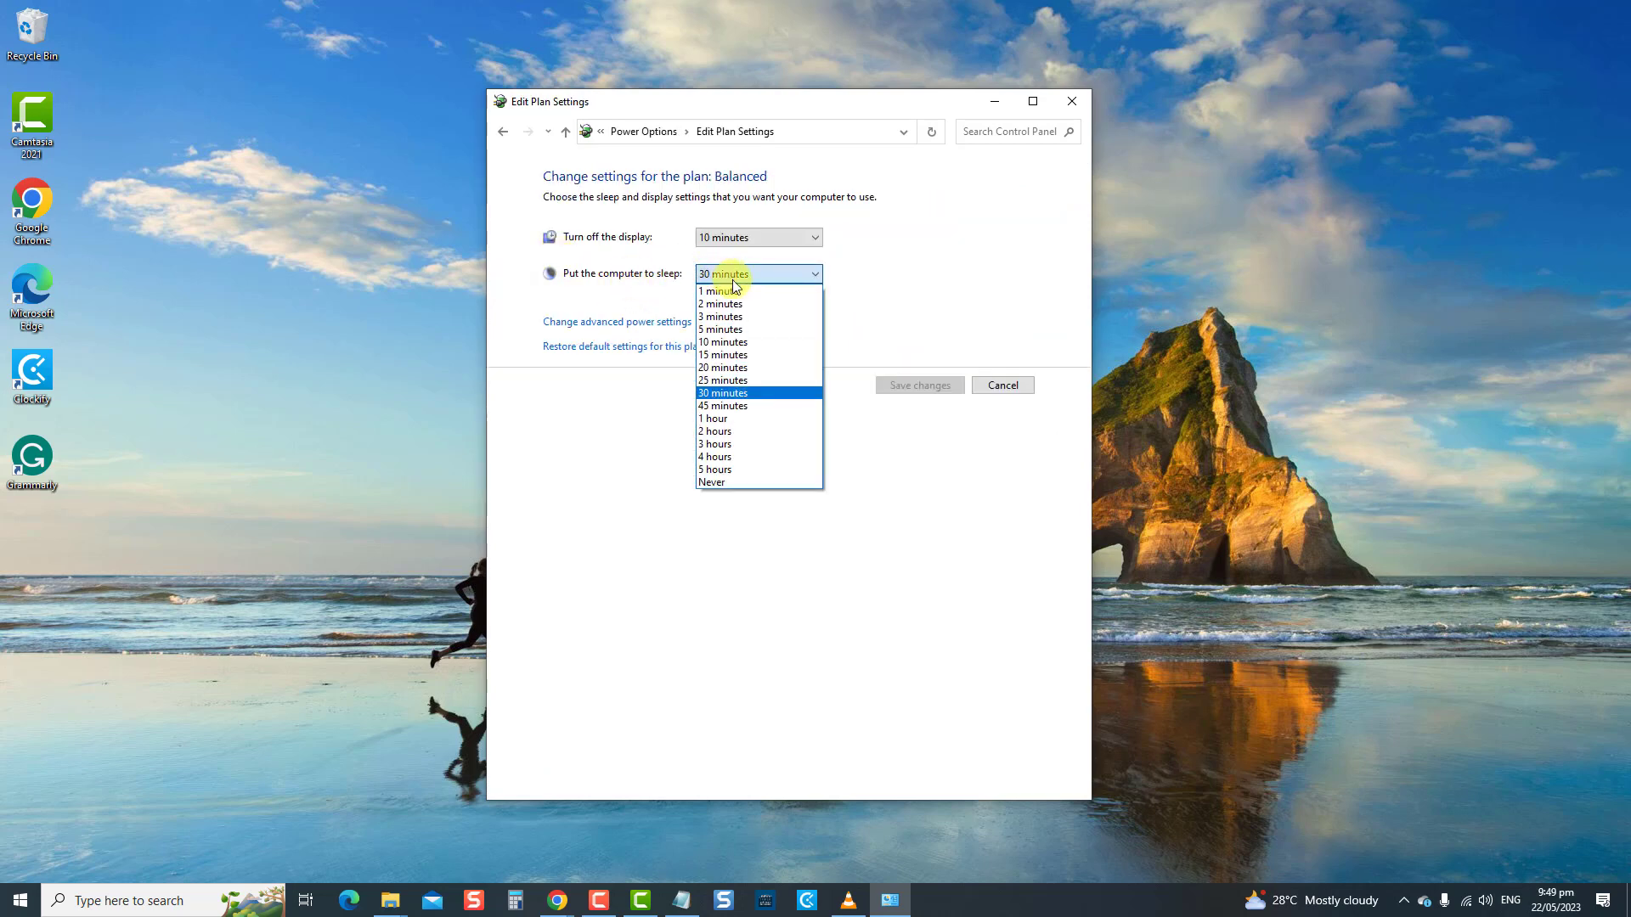
click(748, 393)
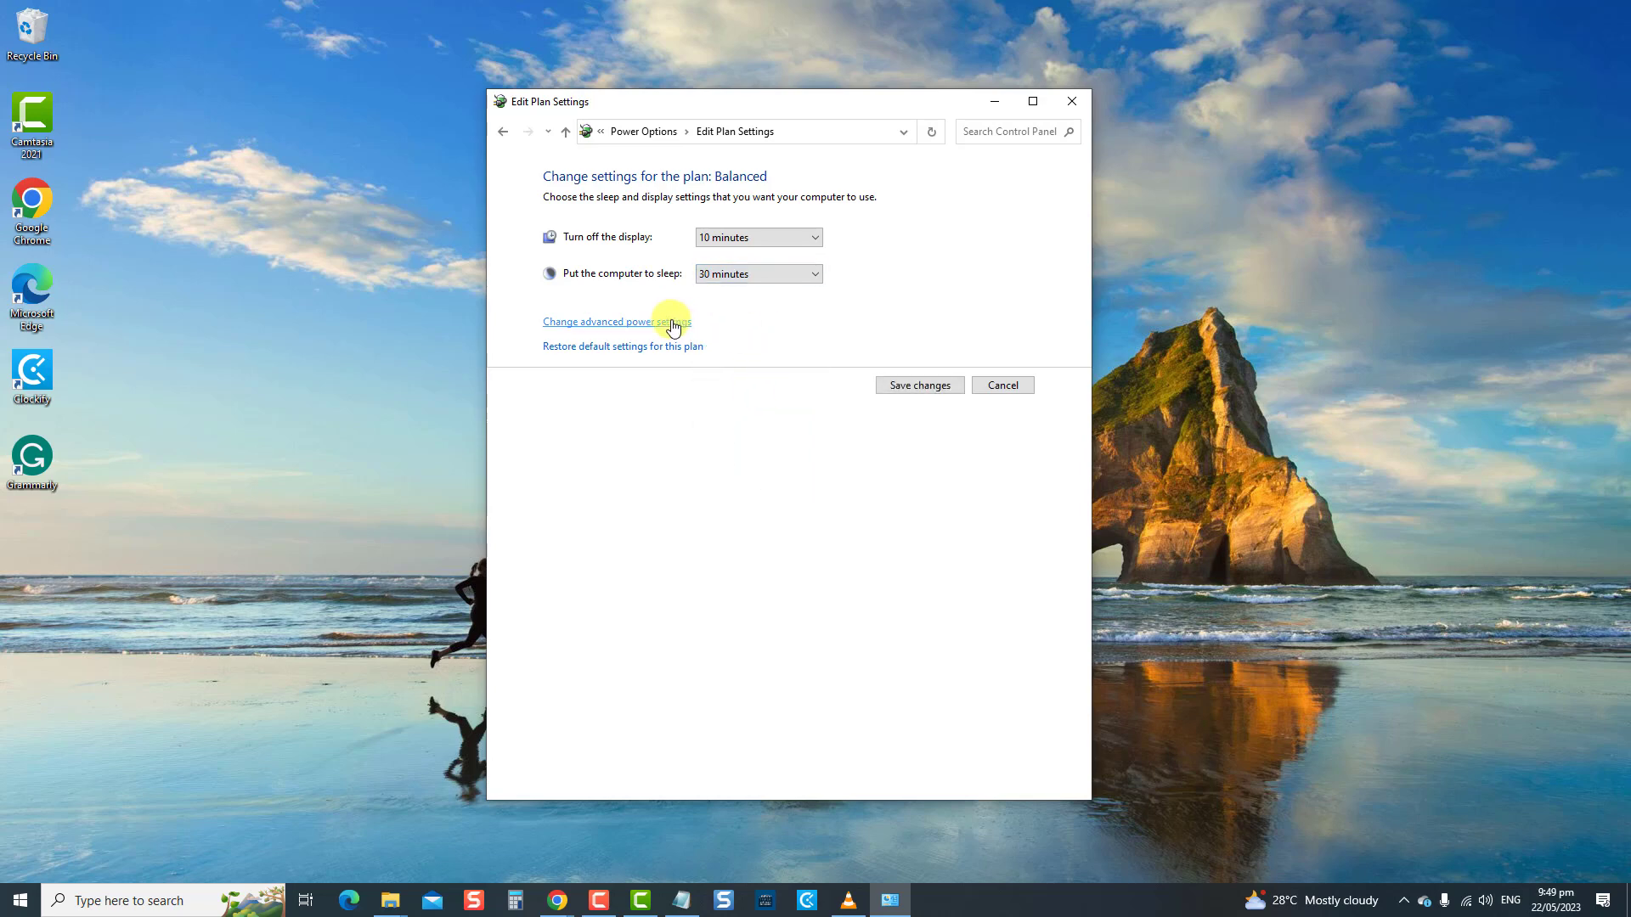
Step: Set advanced Sleep > Sleep after to 30 minutes, apply with OK, and close Edit Plan Settings
click(892, 387)
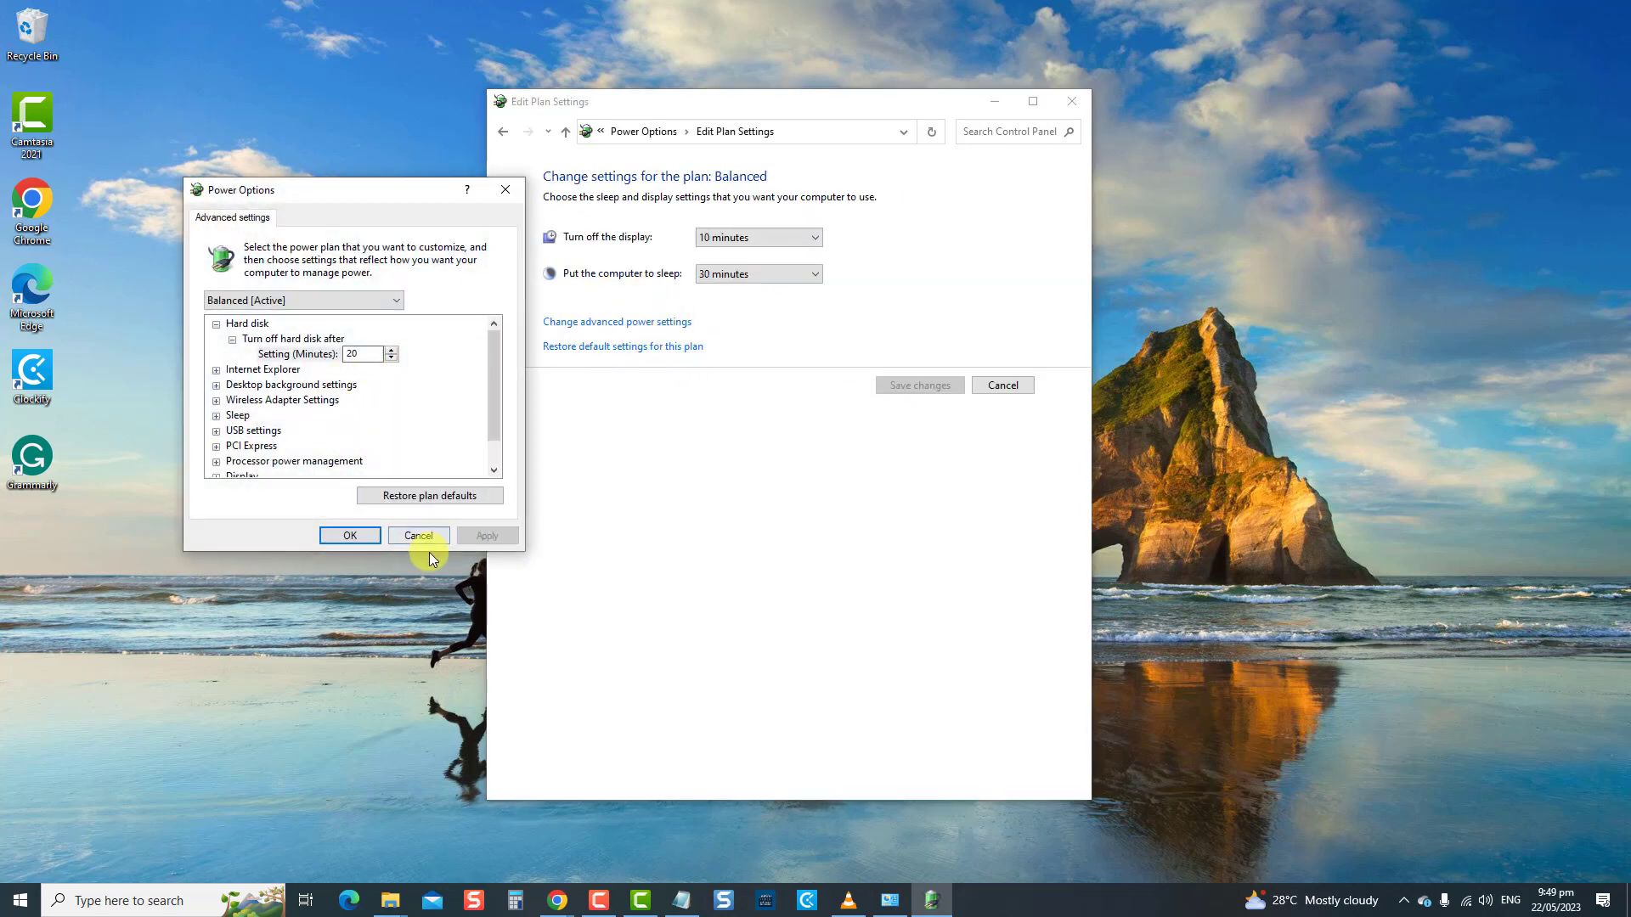
click(217, 416)
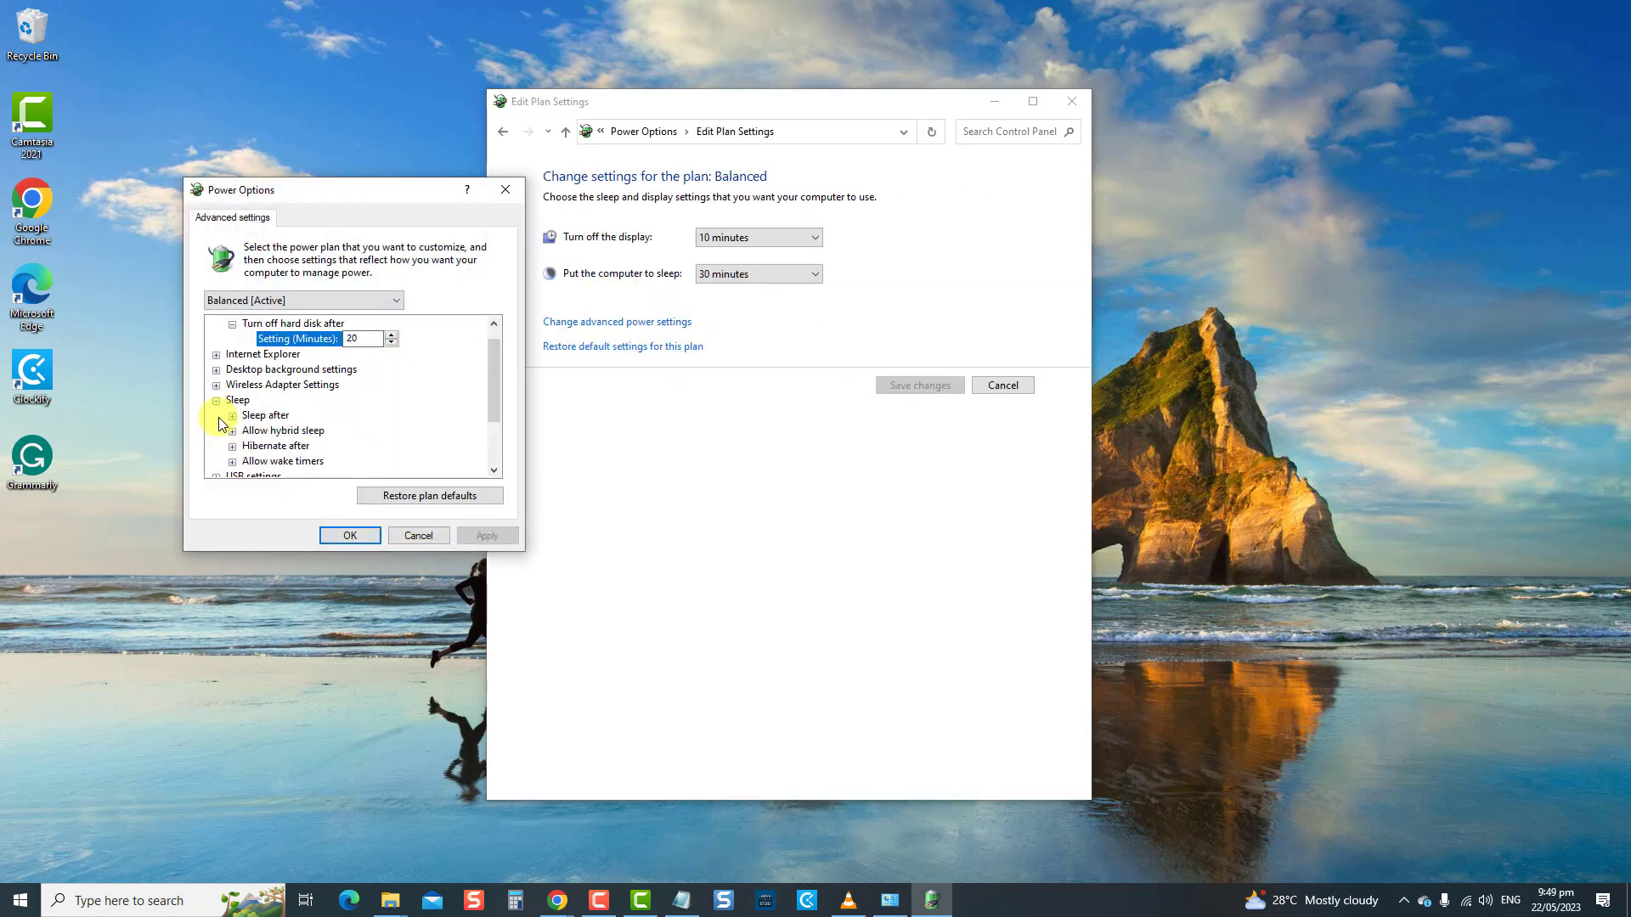
click(233, 416)
click(321, 431)
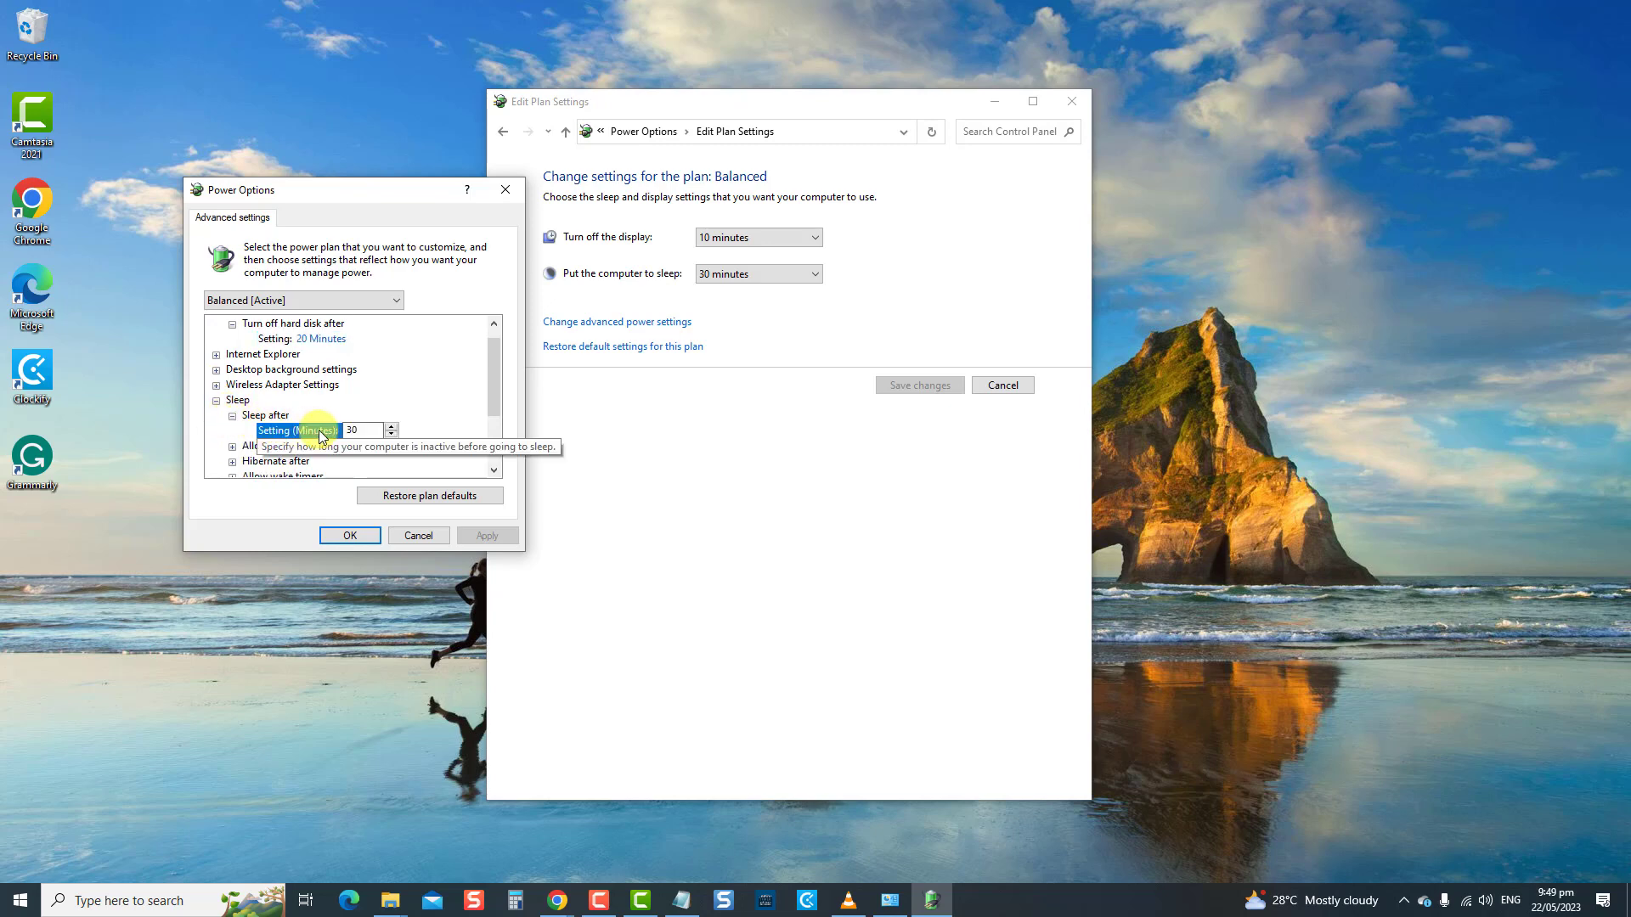
click(390, 436)
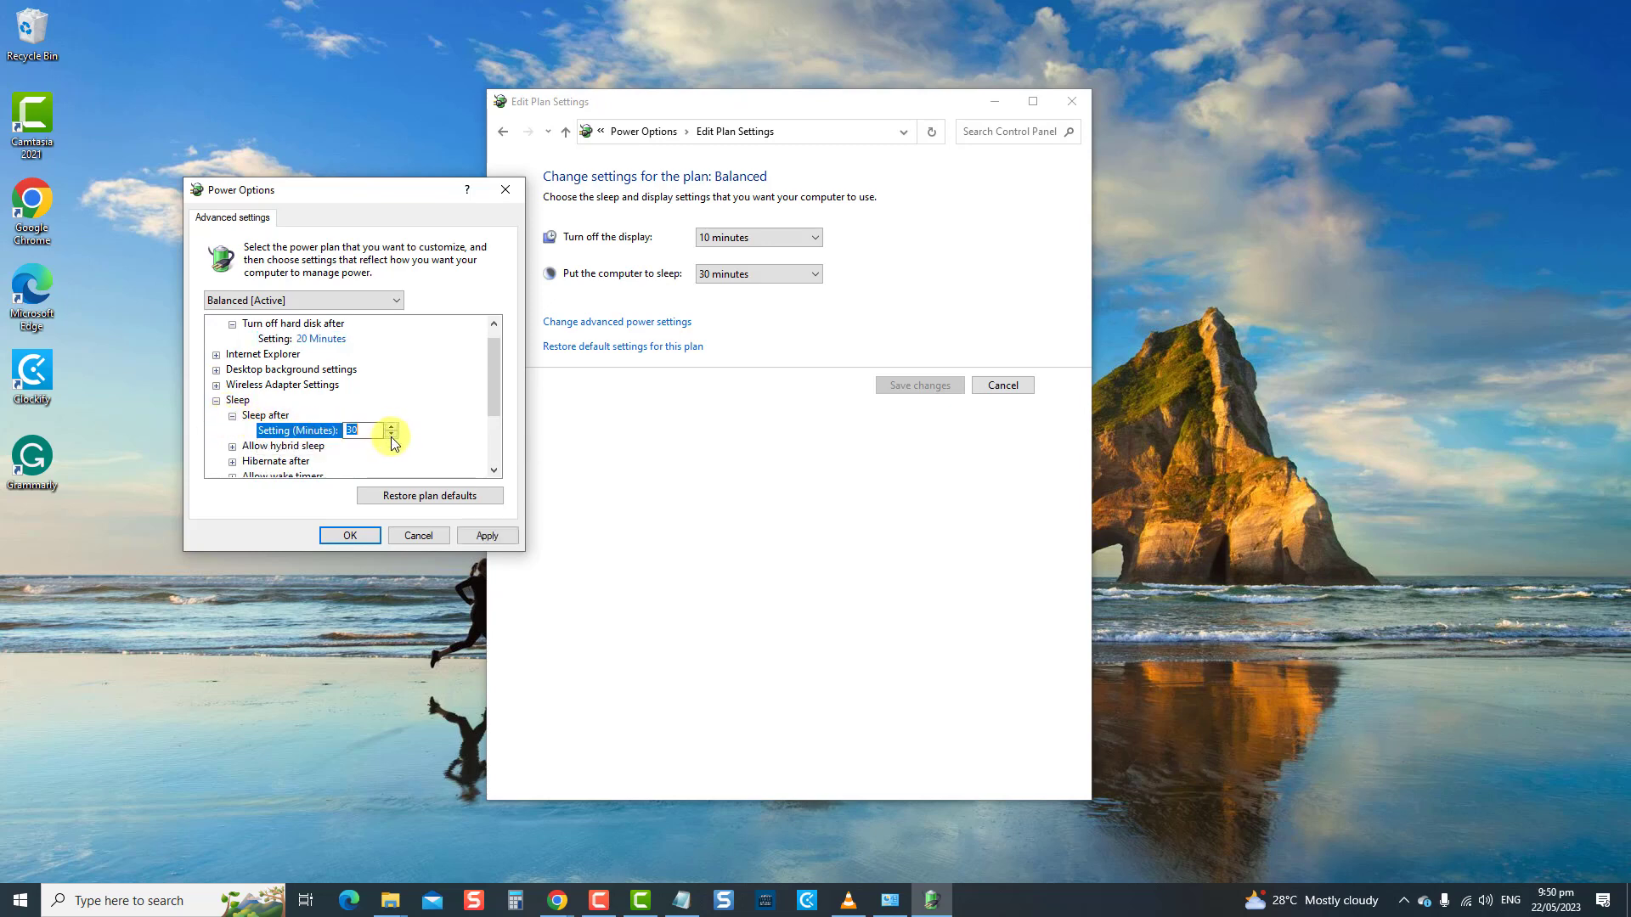
click(505, 539)
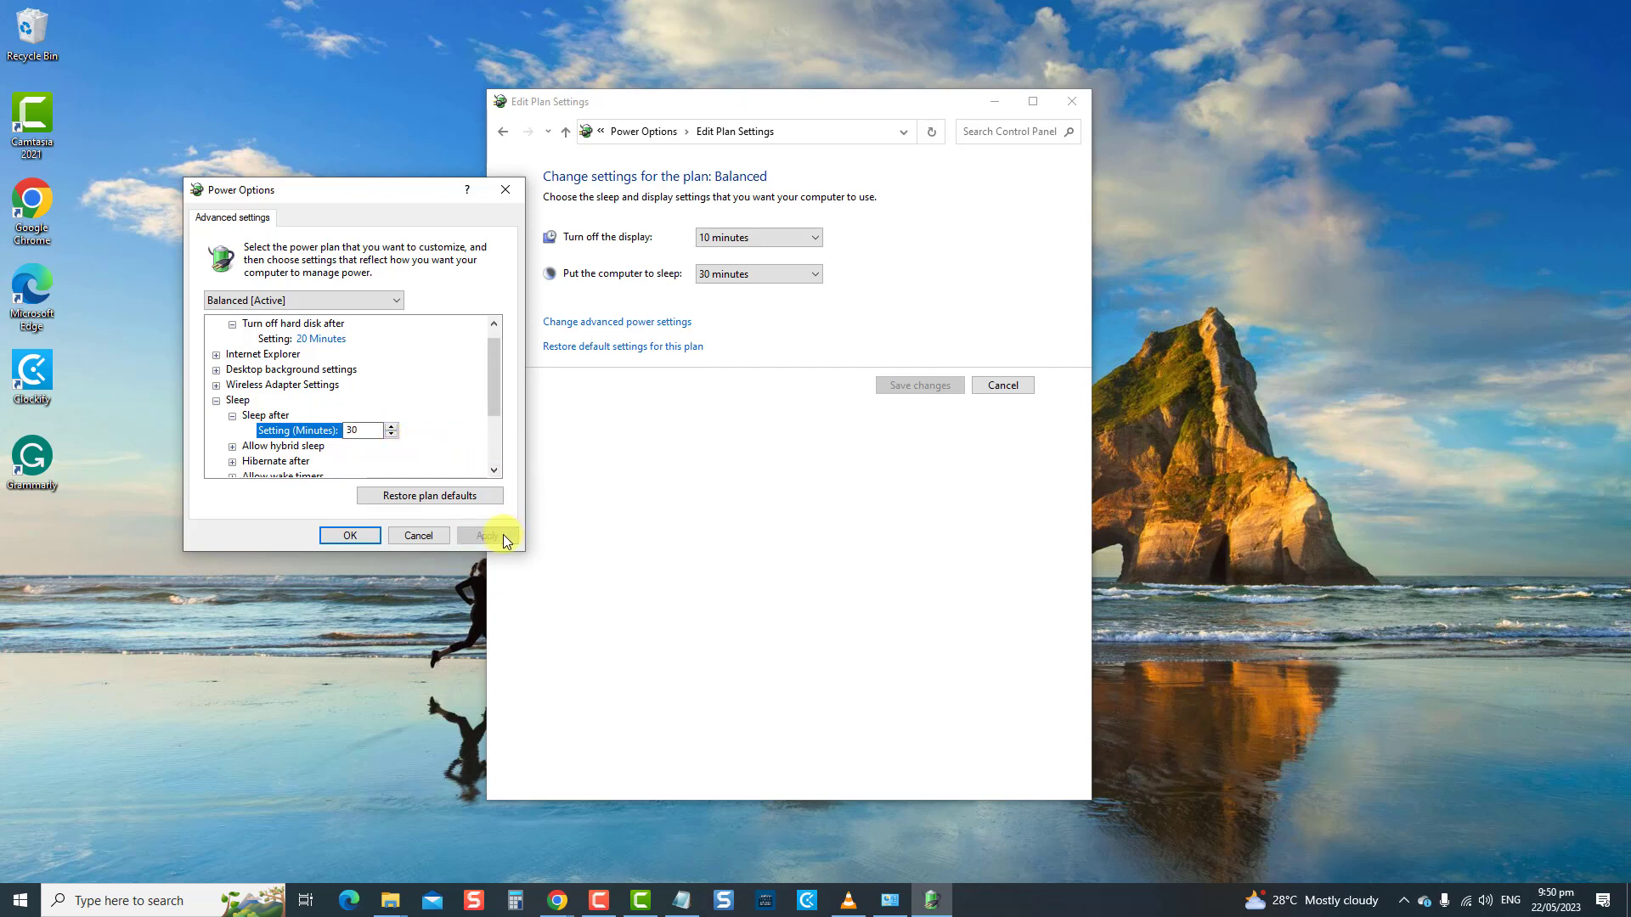
click(352, 535)
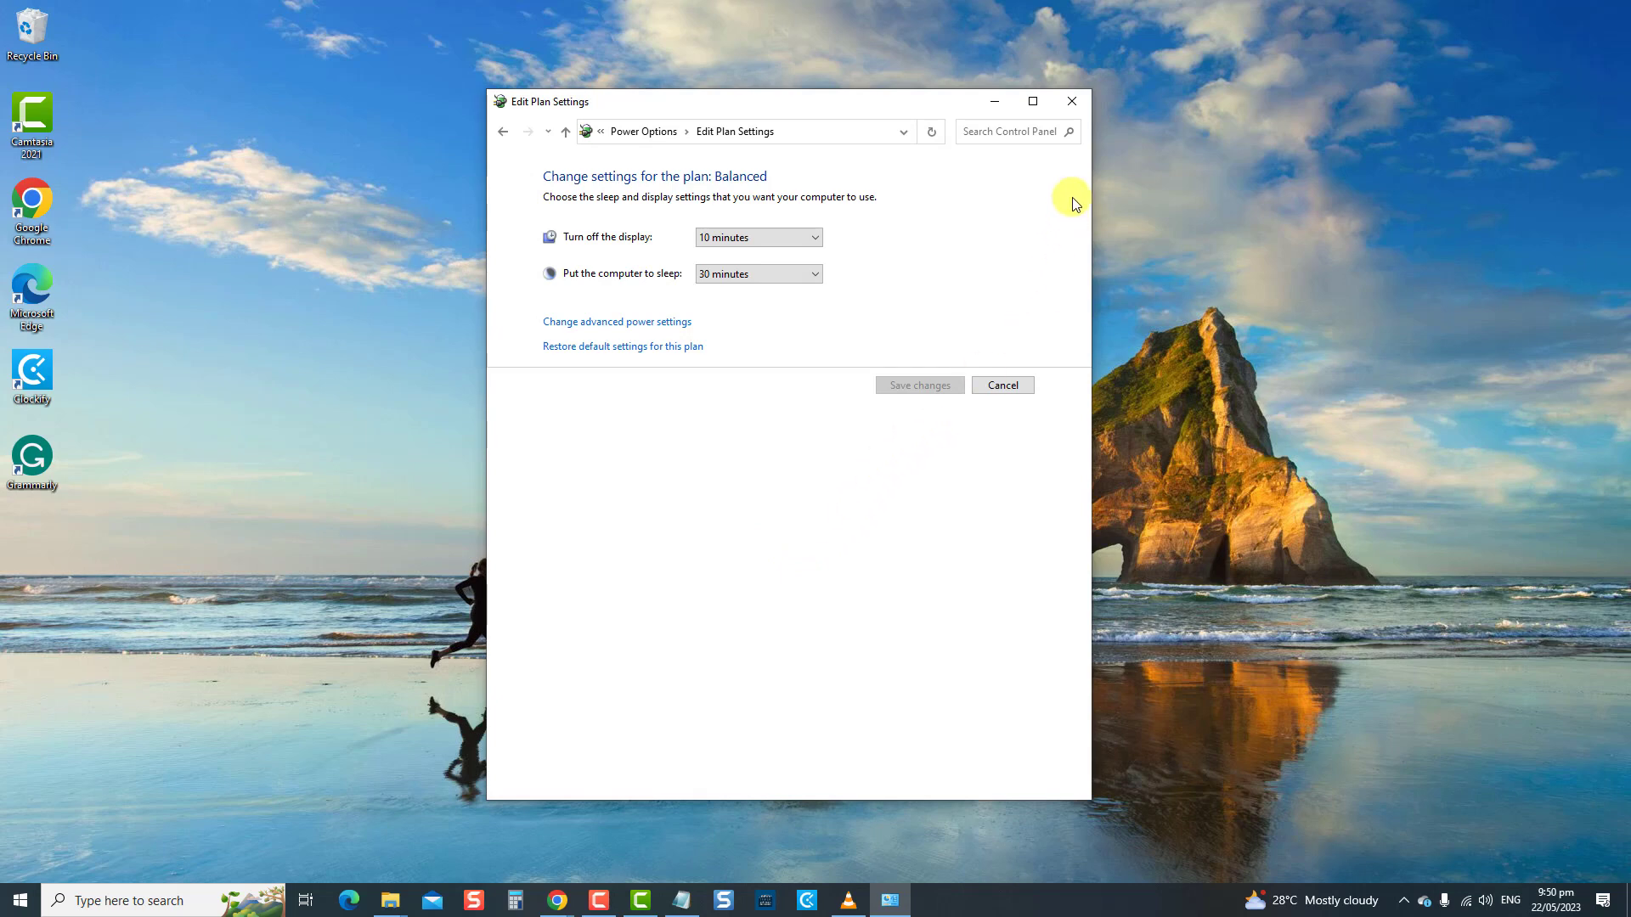
click(1078, 109)
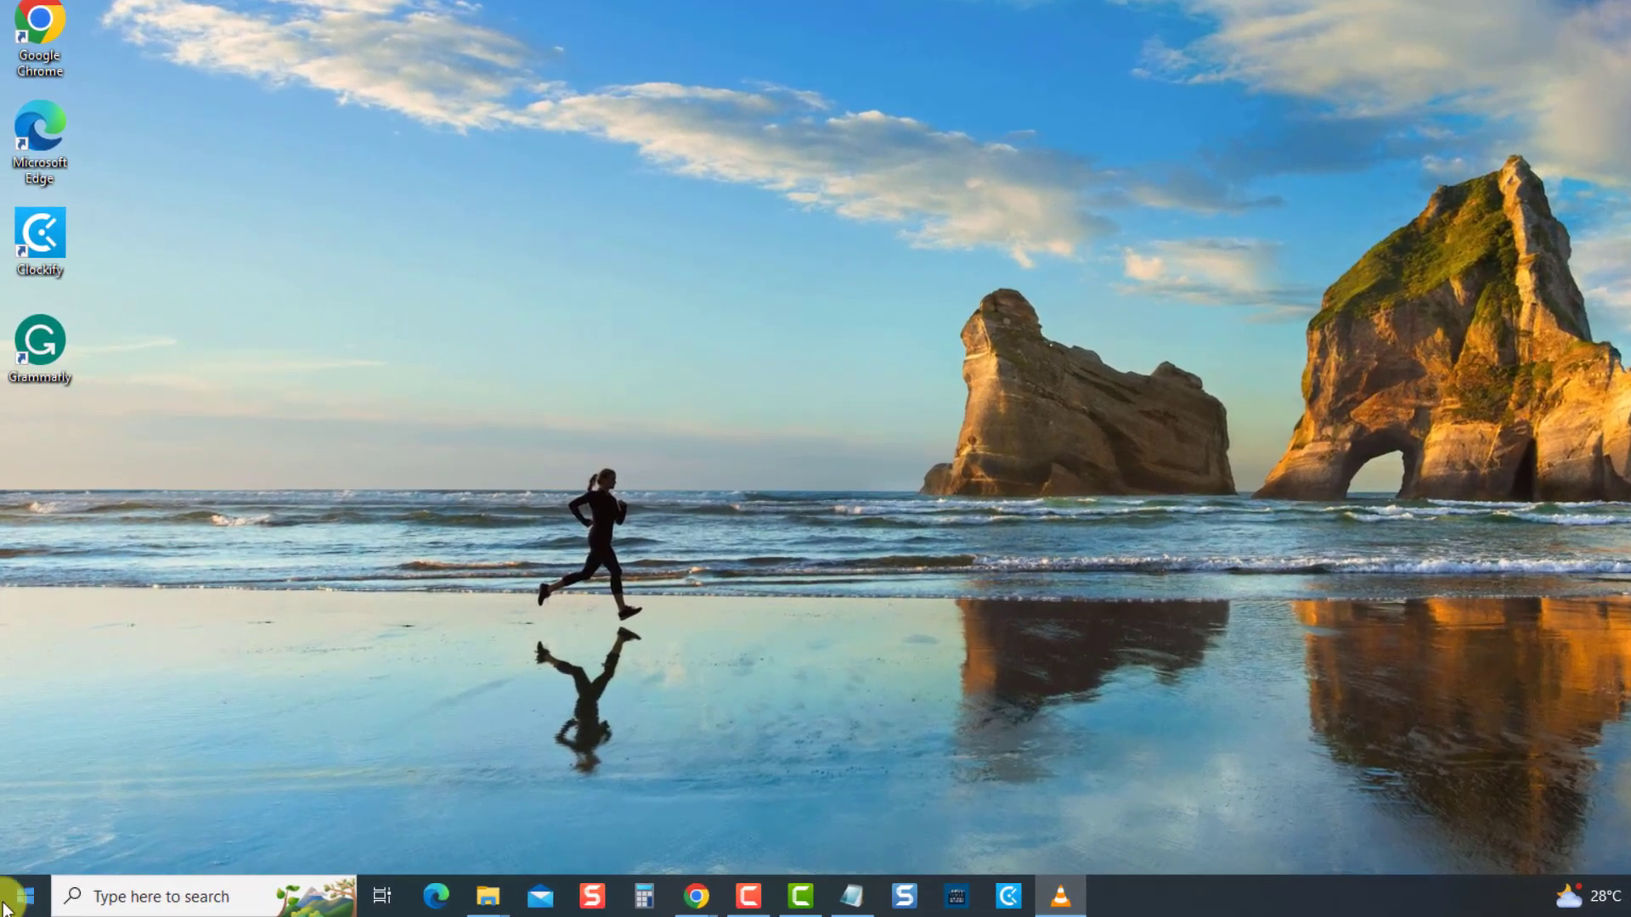
Step: Go to the Troubleshoot page under Update & Security in Windows Settings
click(24, 898)
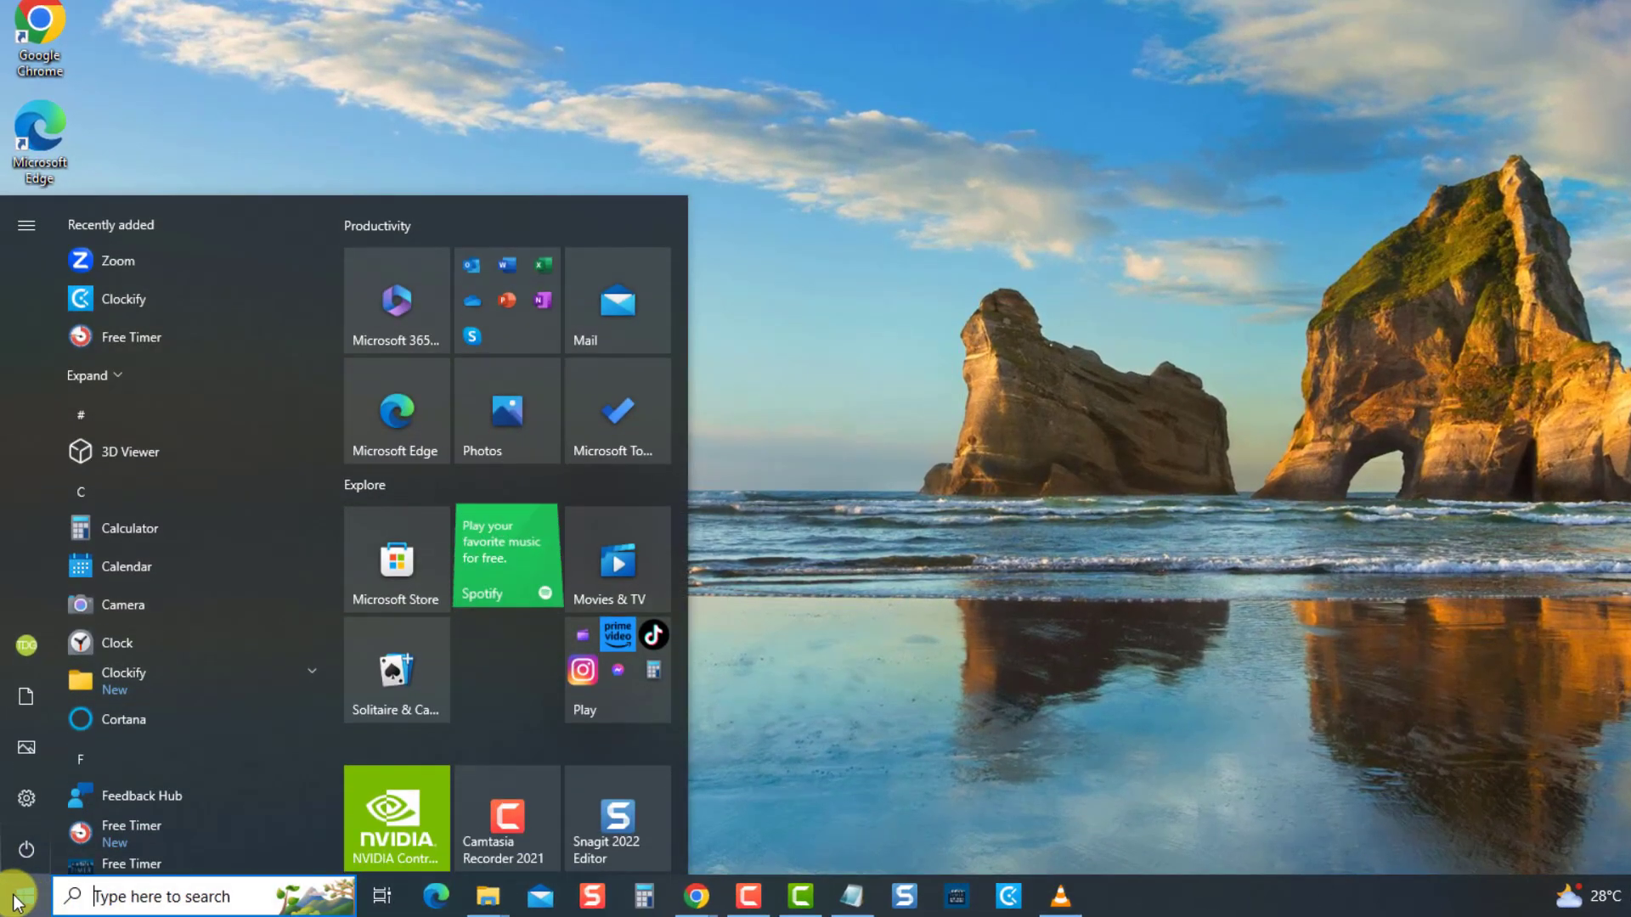
click(26, 798)
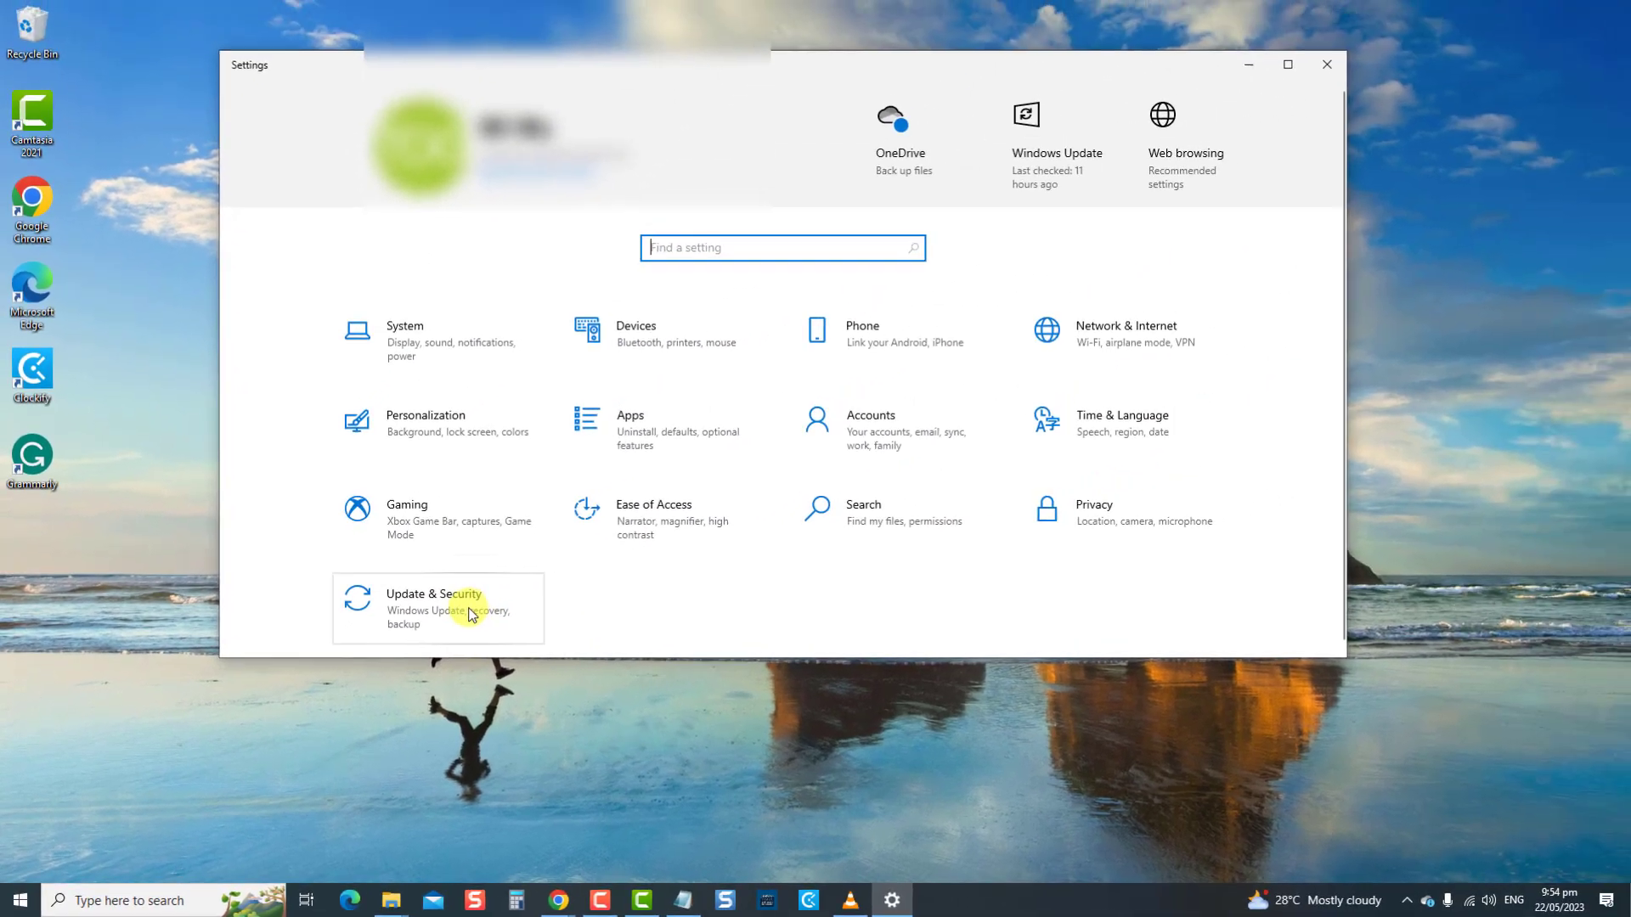
click(470, 613)
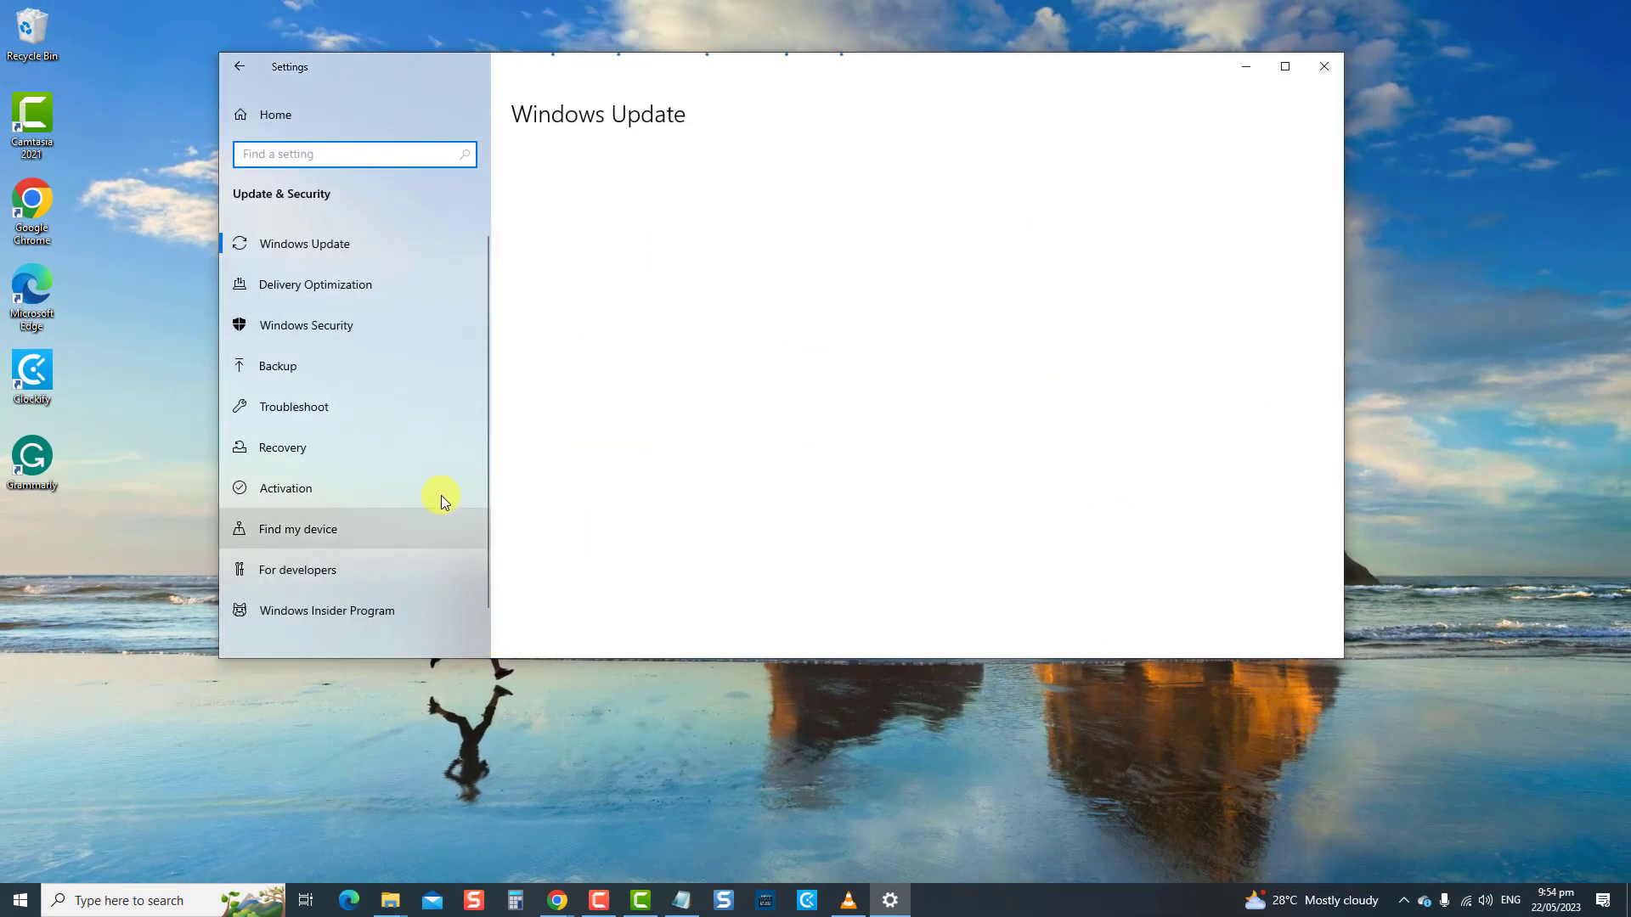
click(376, 406)
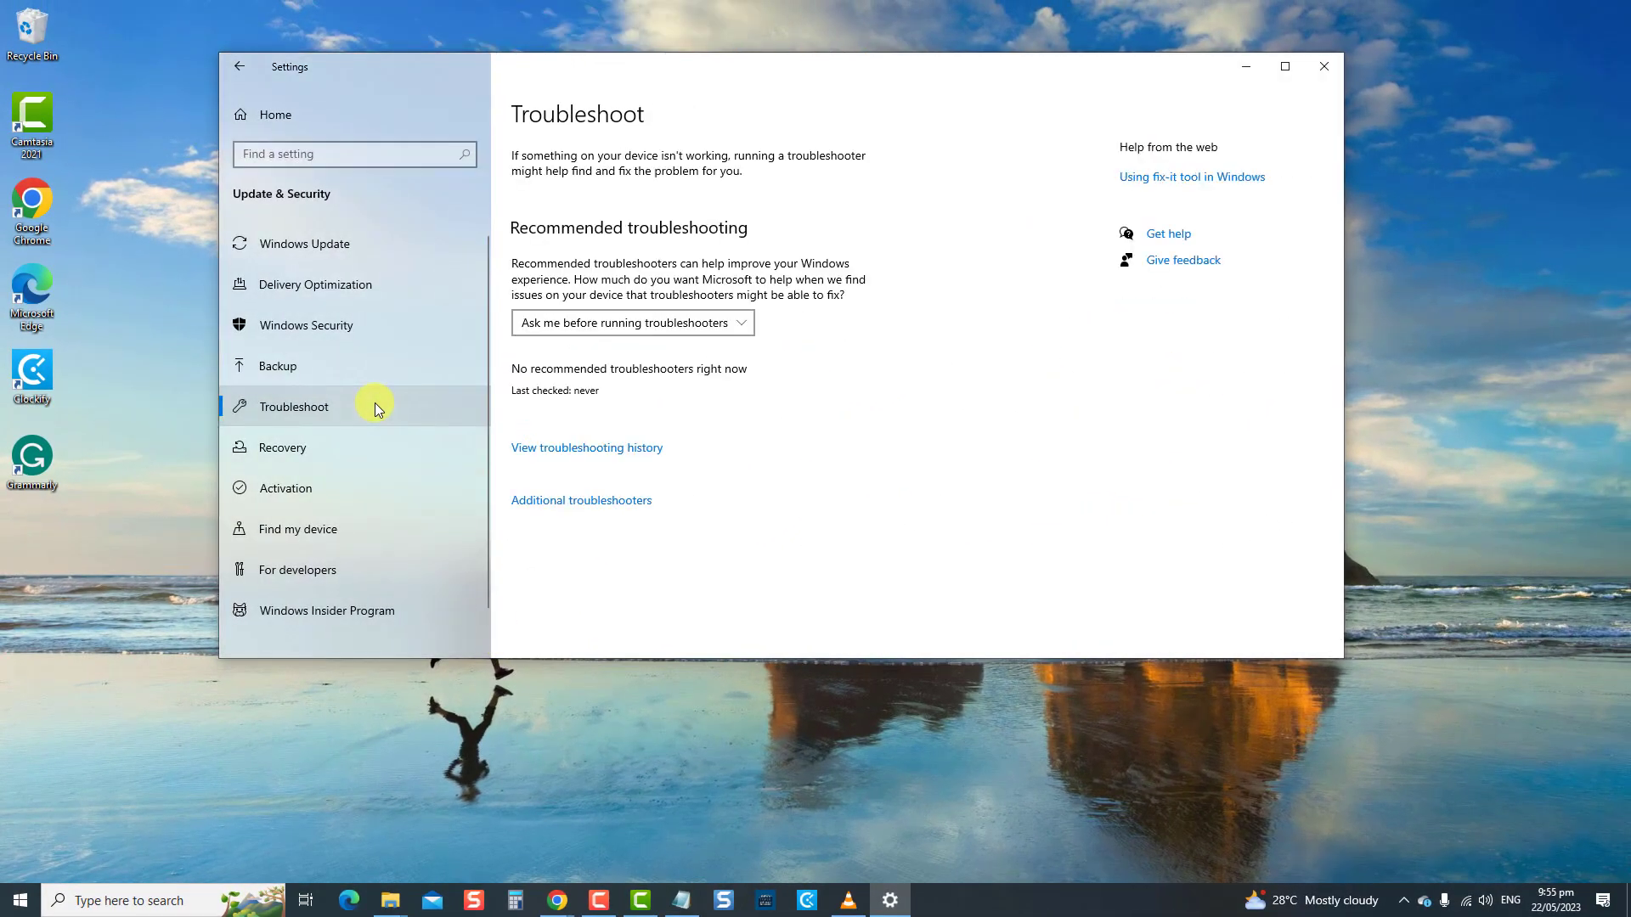
Step: Run the Power troubleshooter from Additional troubleshooters, close it, then close Settings
click(584, 503)
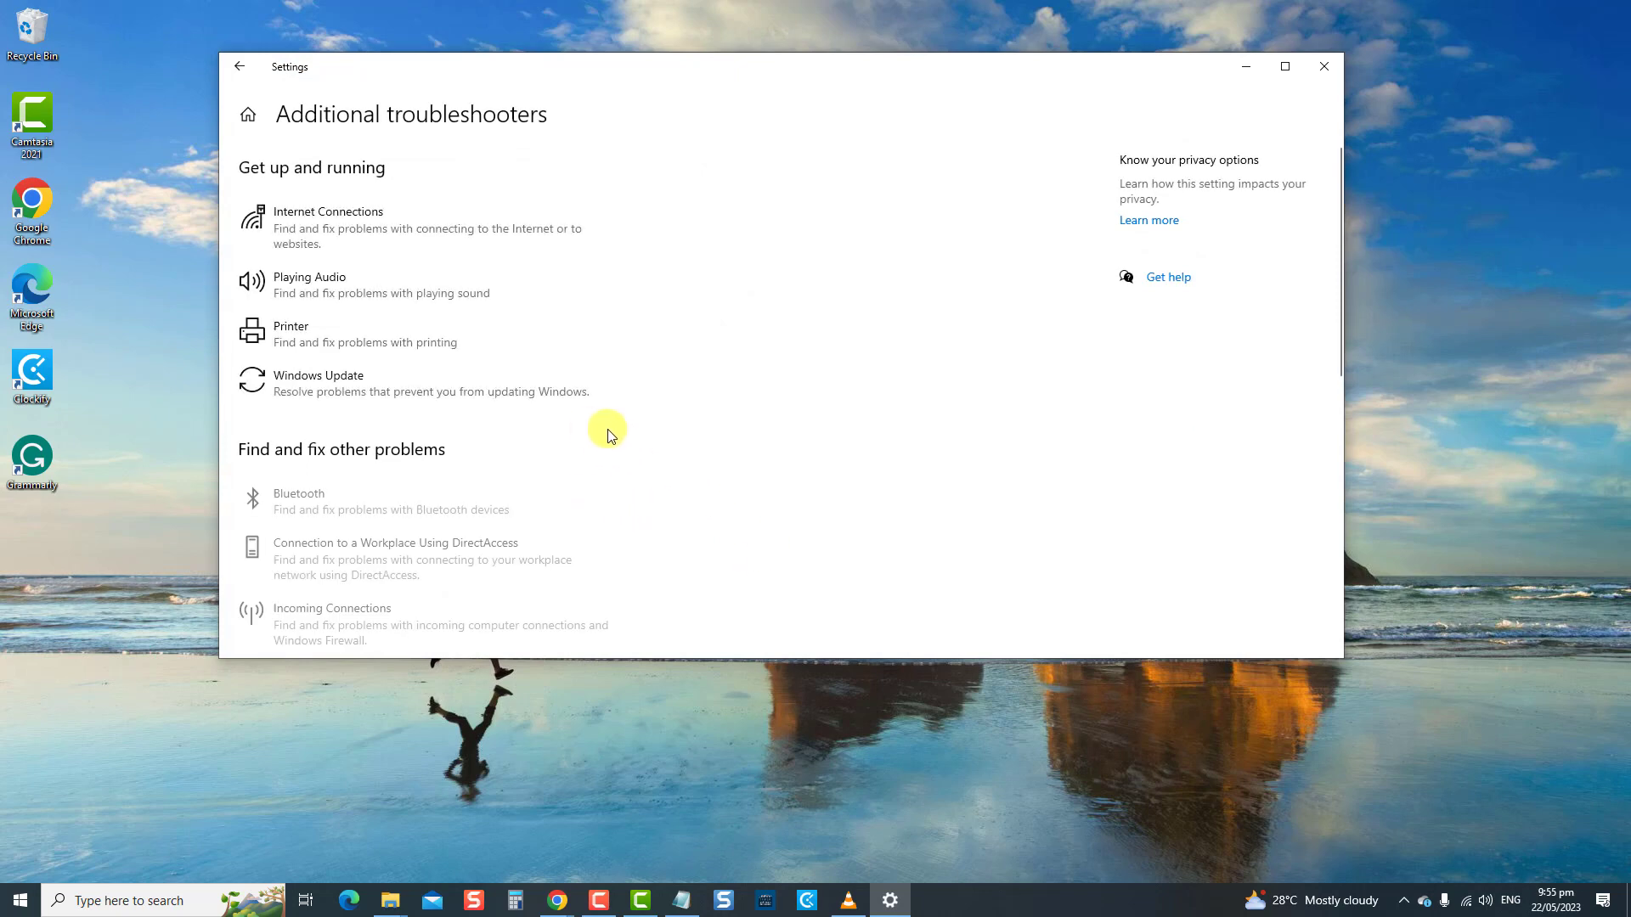
scroll(591, 434, down, 2)
scroll(583, 433, down, 3)
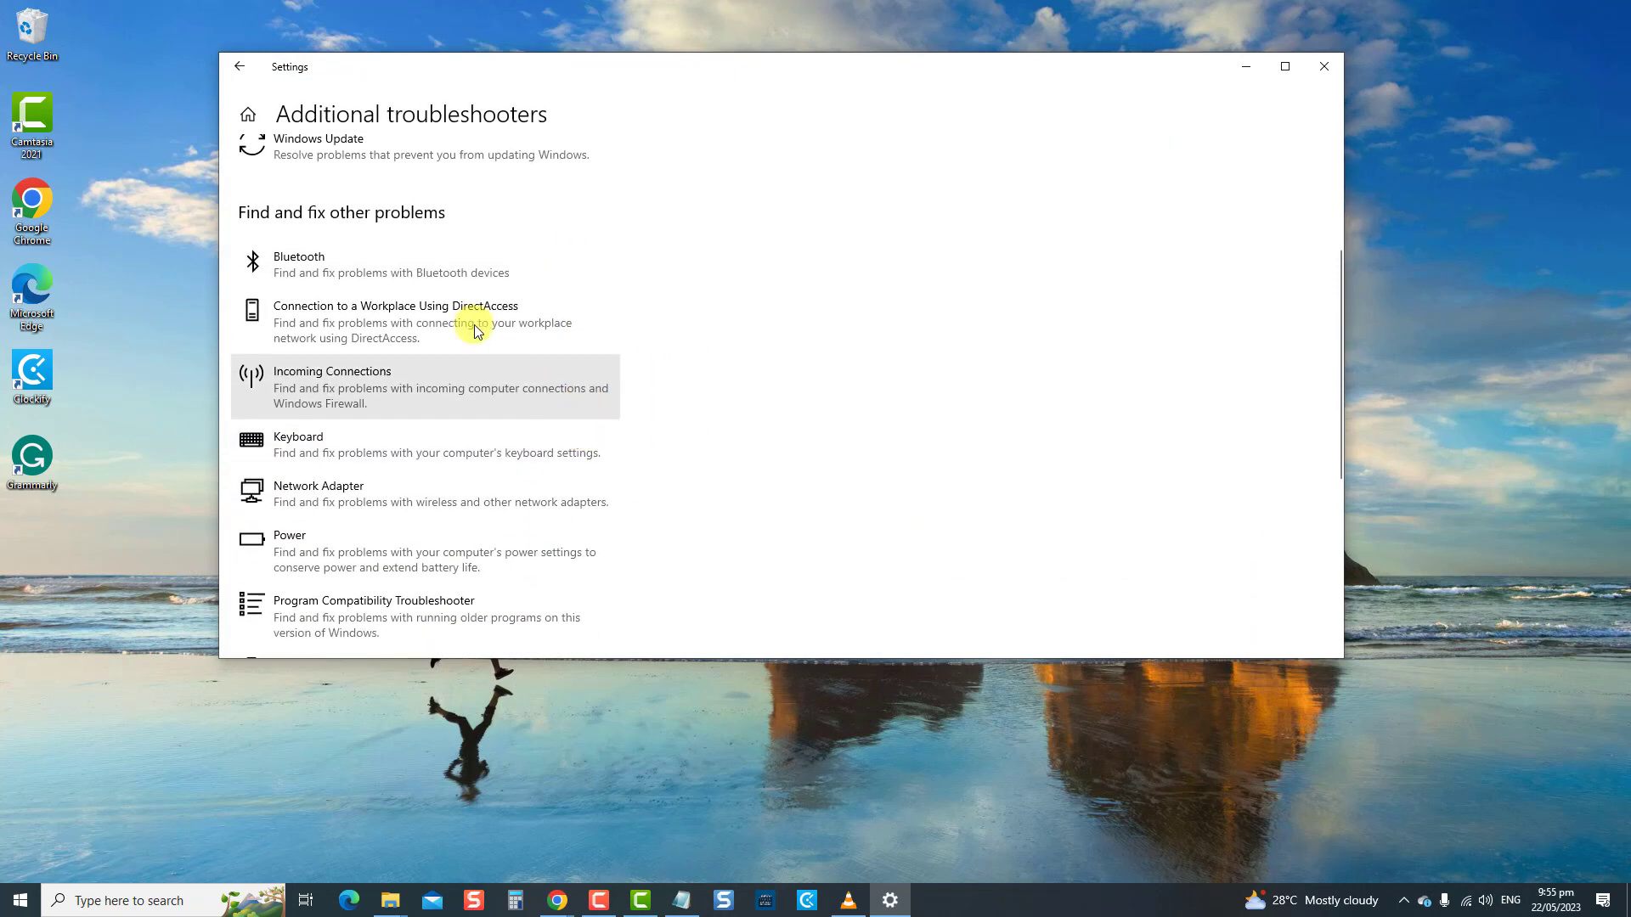
click(391, 544)
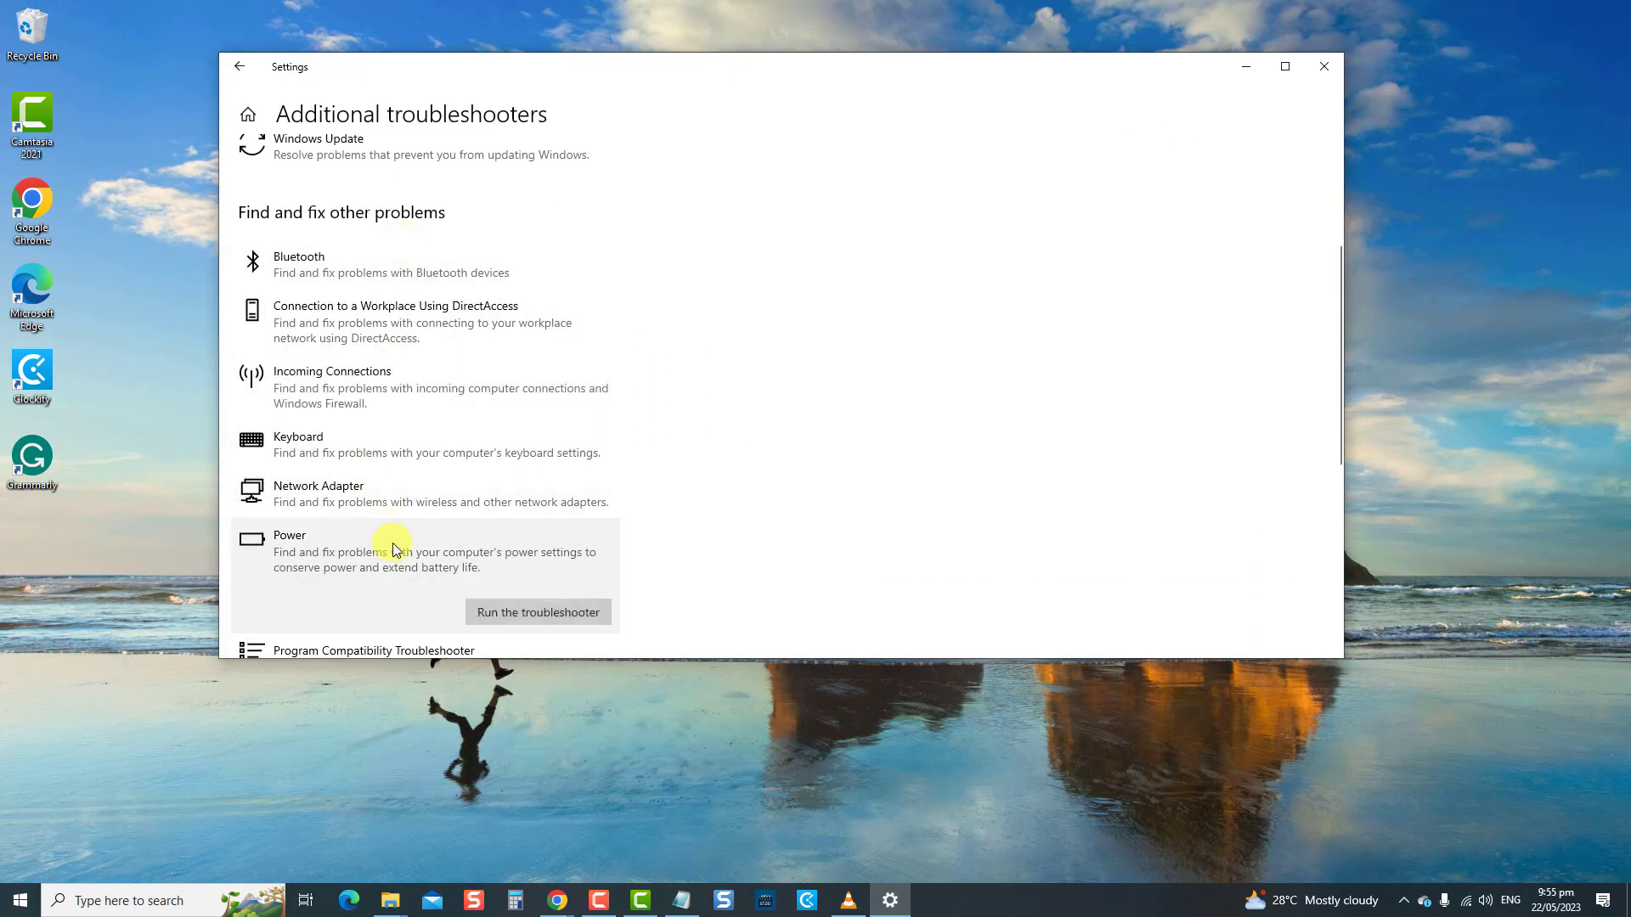
click(562, 611)
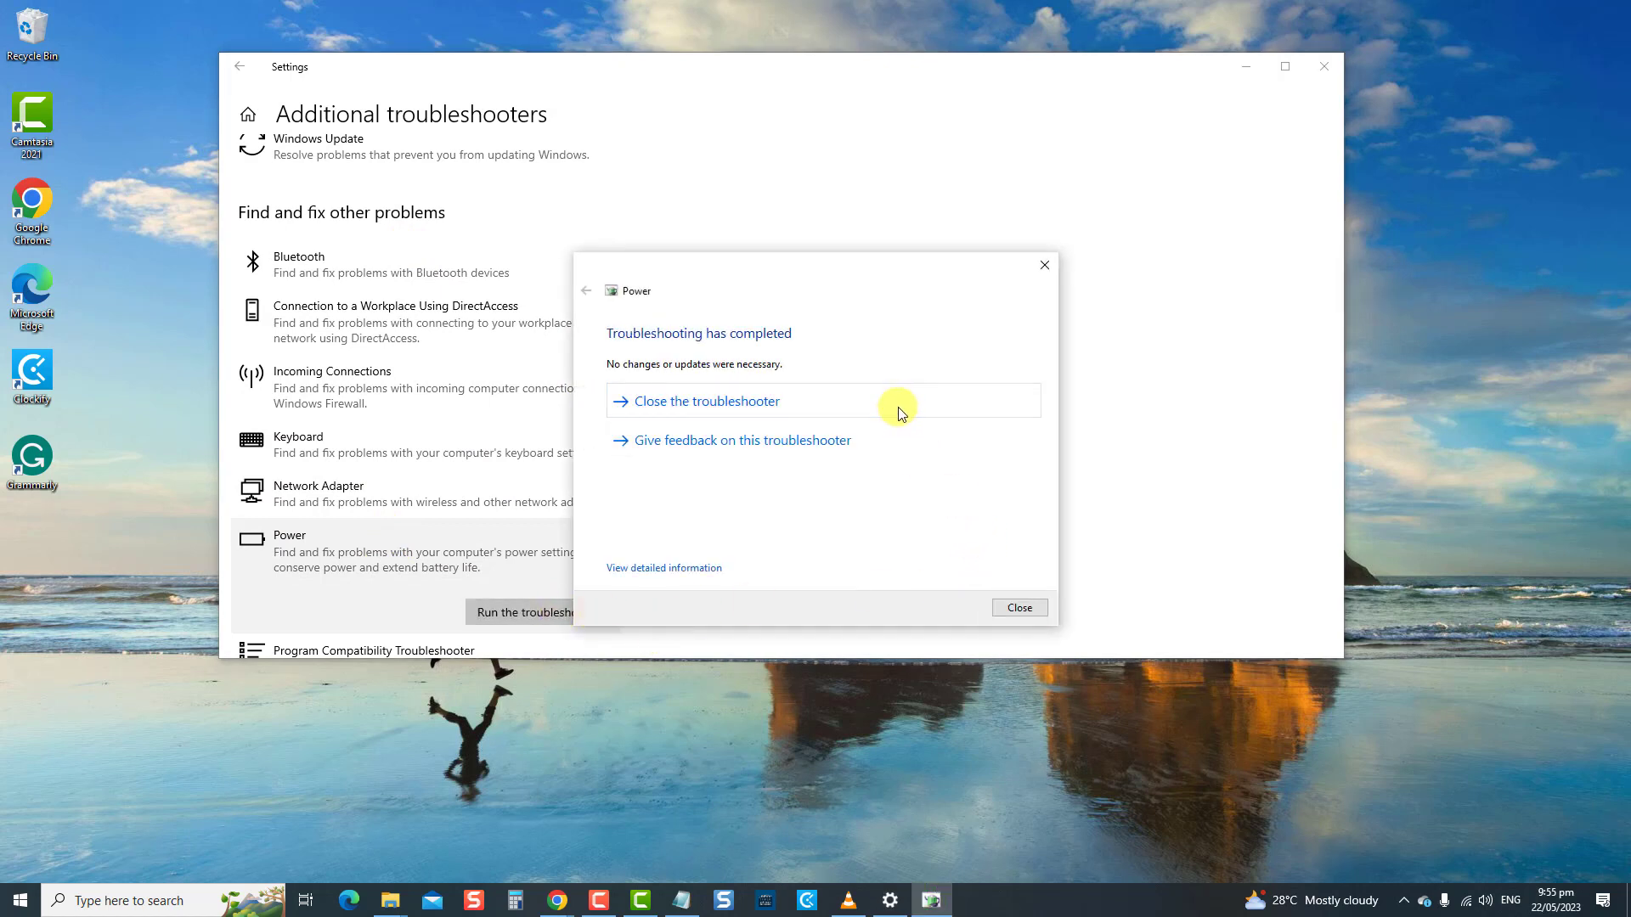
click(1021, 609)
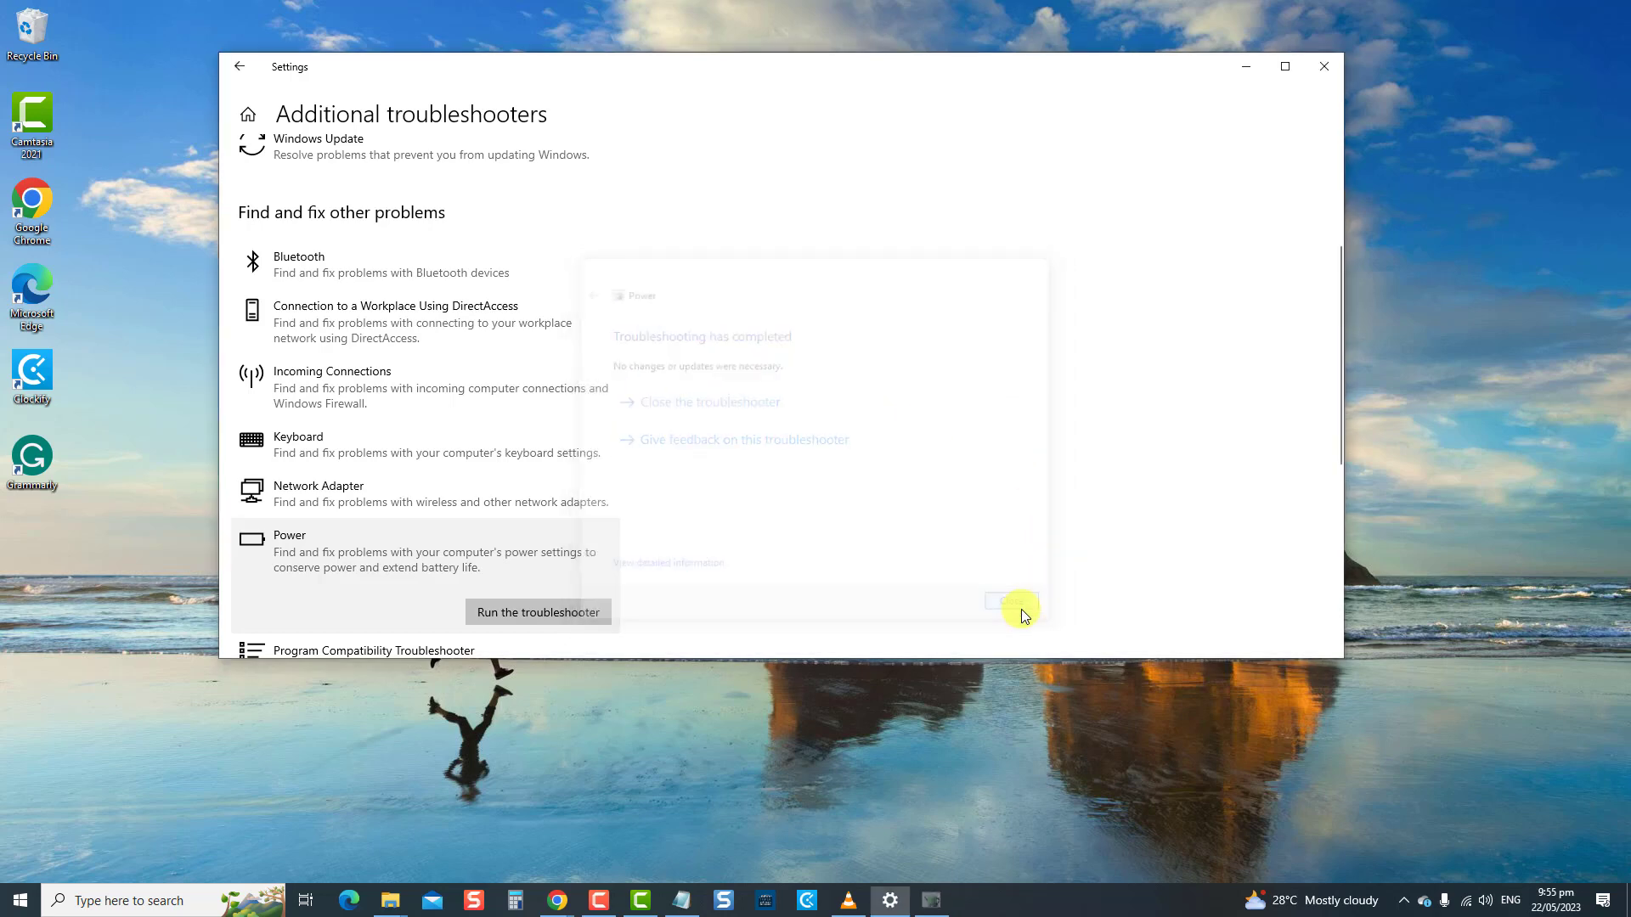
click(1321, 68)
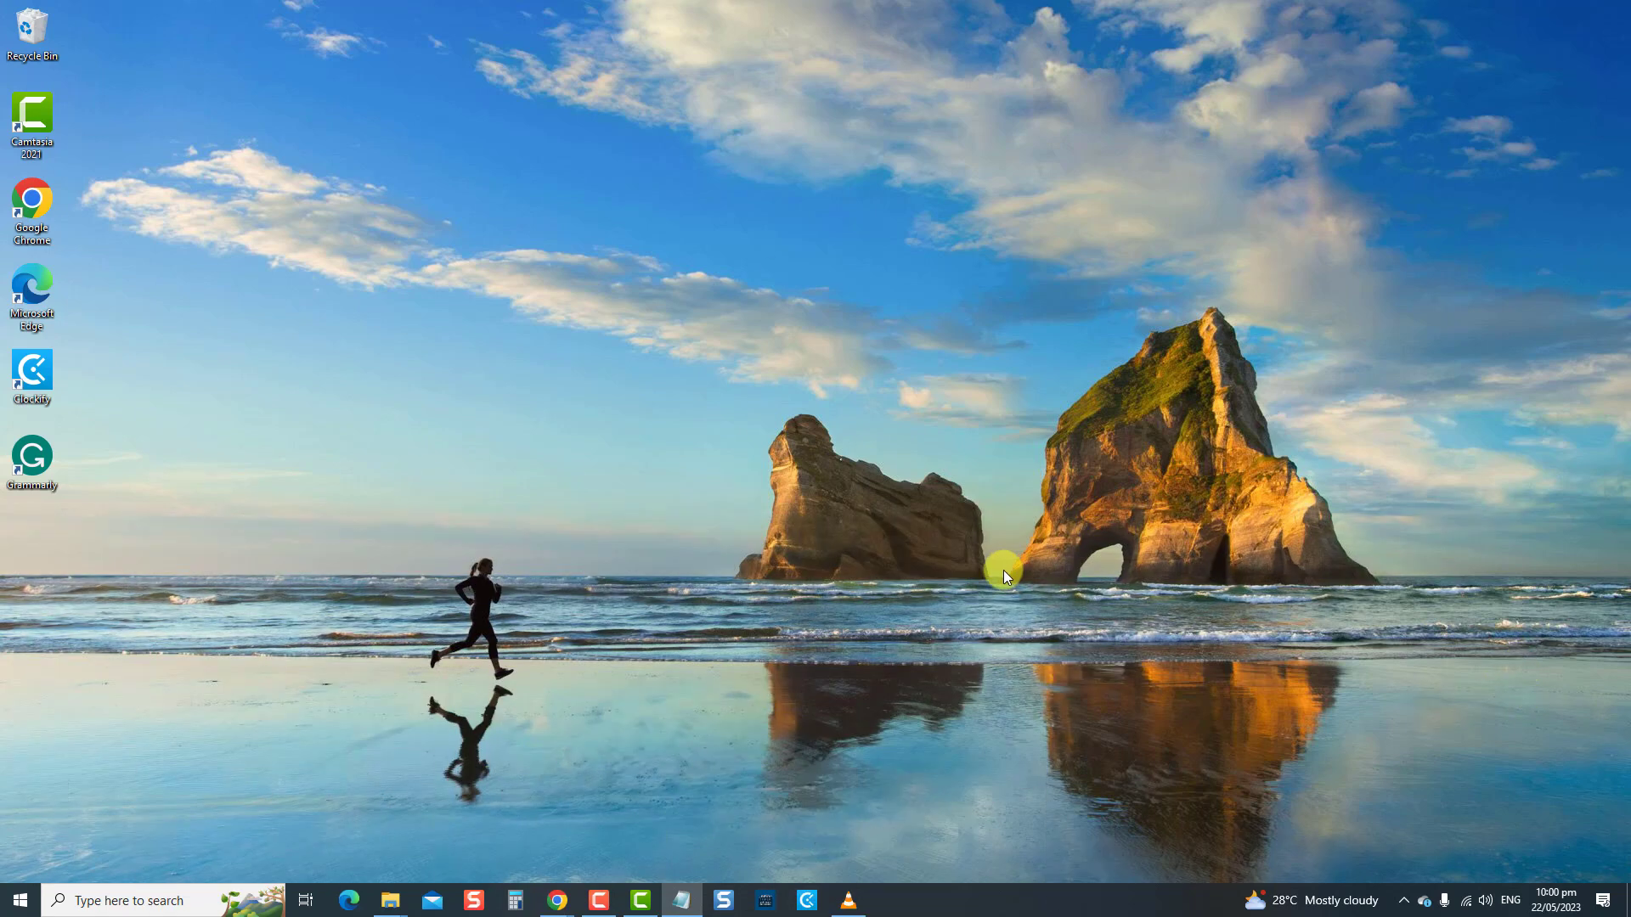
Step: Launch Device Manager by running devmgmt.msc from the Run box
key(super+r)
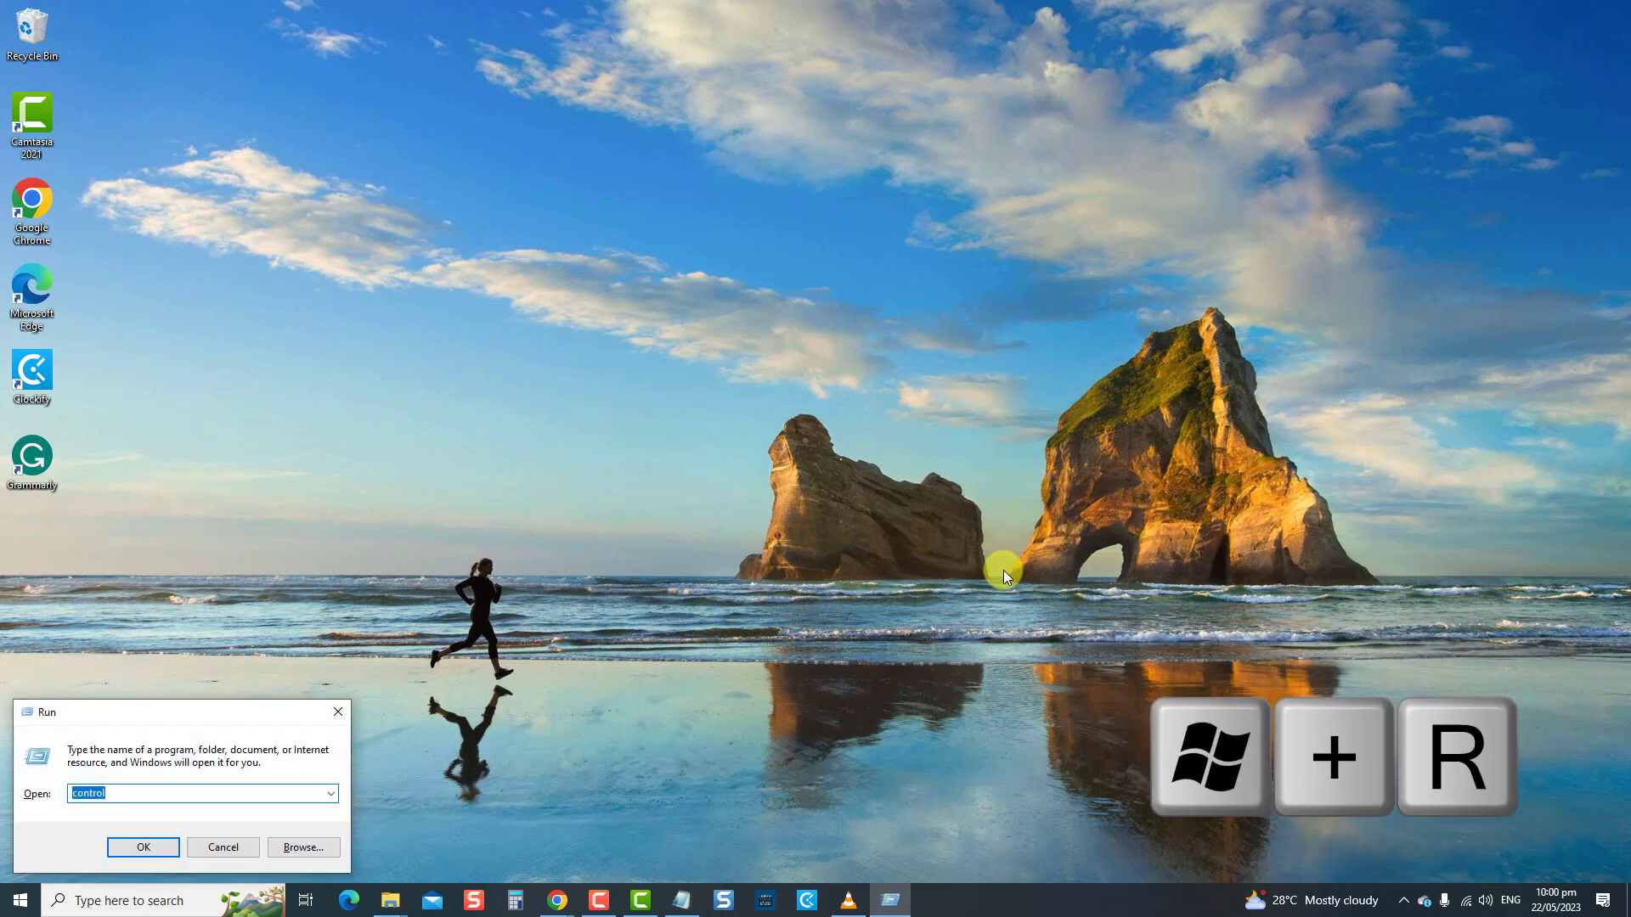
key(BackSpace)
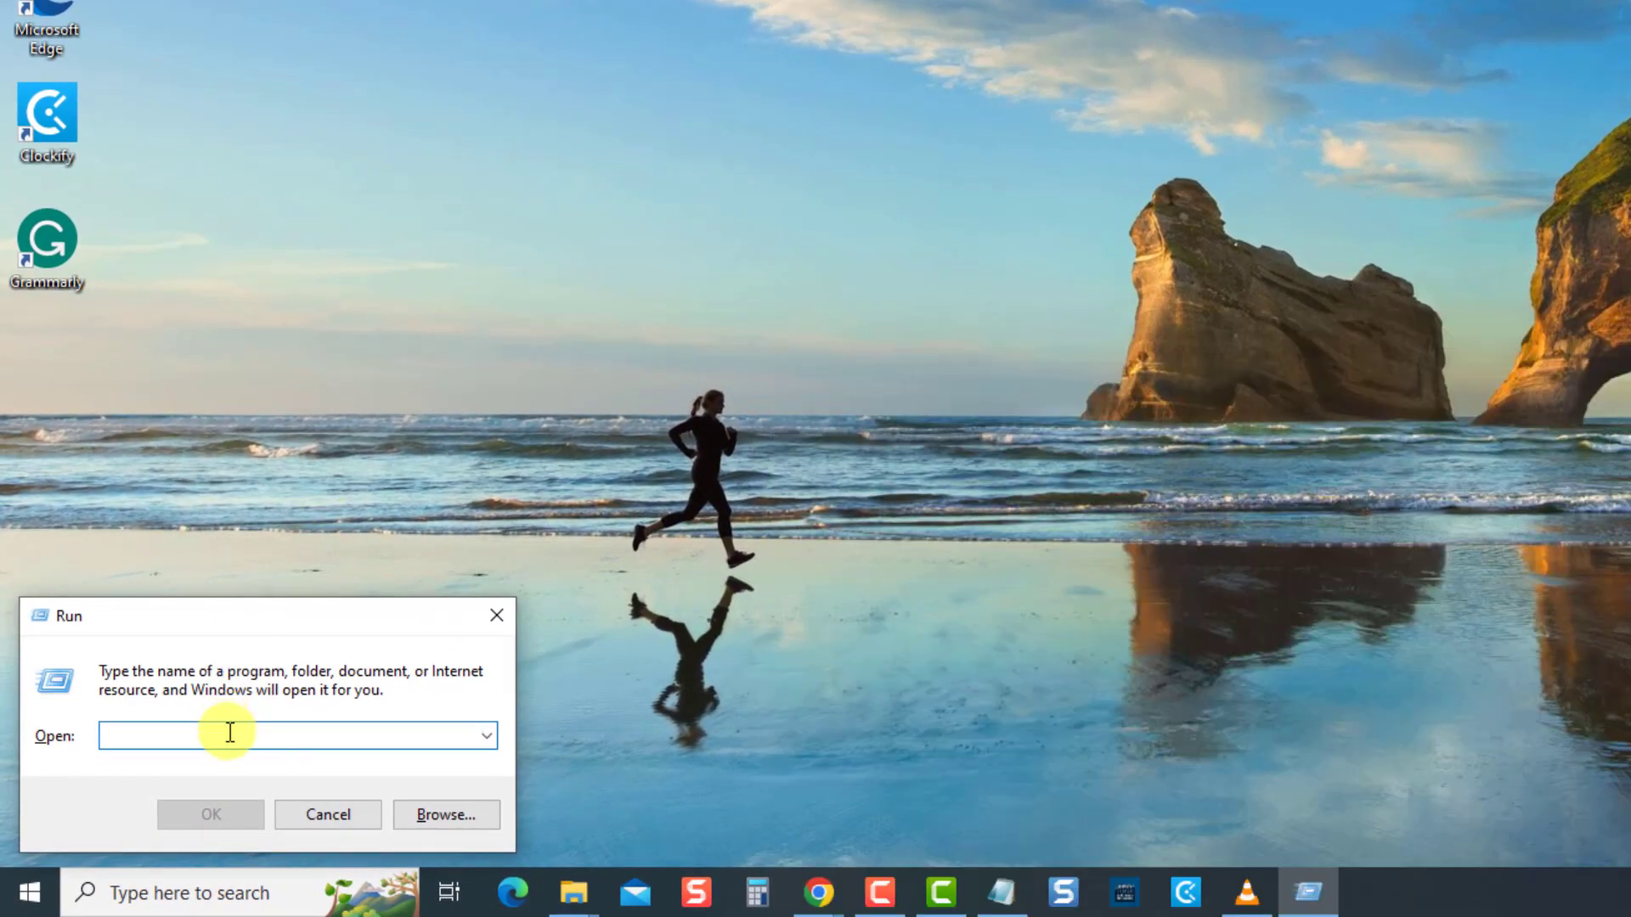
text(devmgmt.msc)
key(Return)
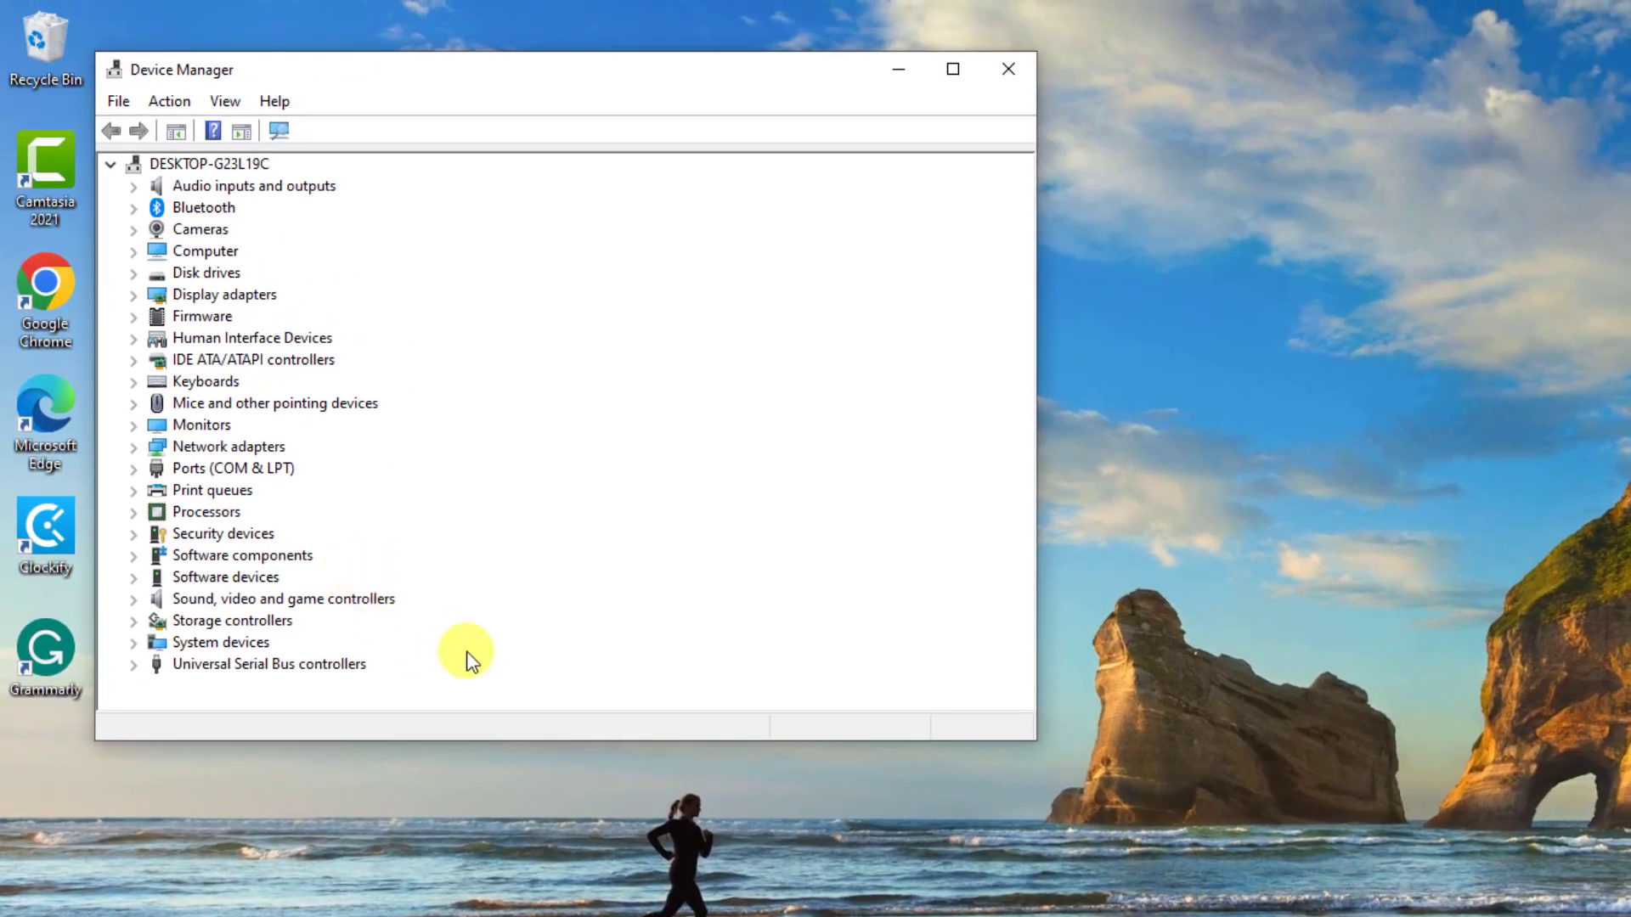
Step: Expand Human Interface Devices, enlarge the window, and select Bluetooth HID Device
click(129, 338)
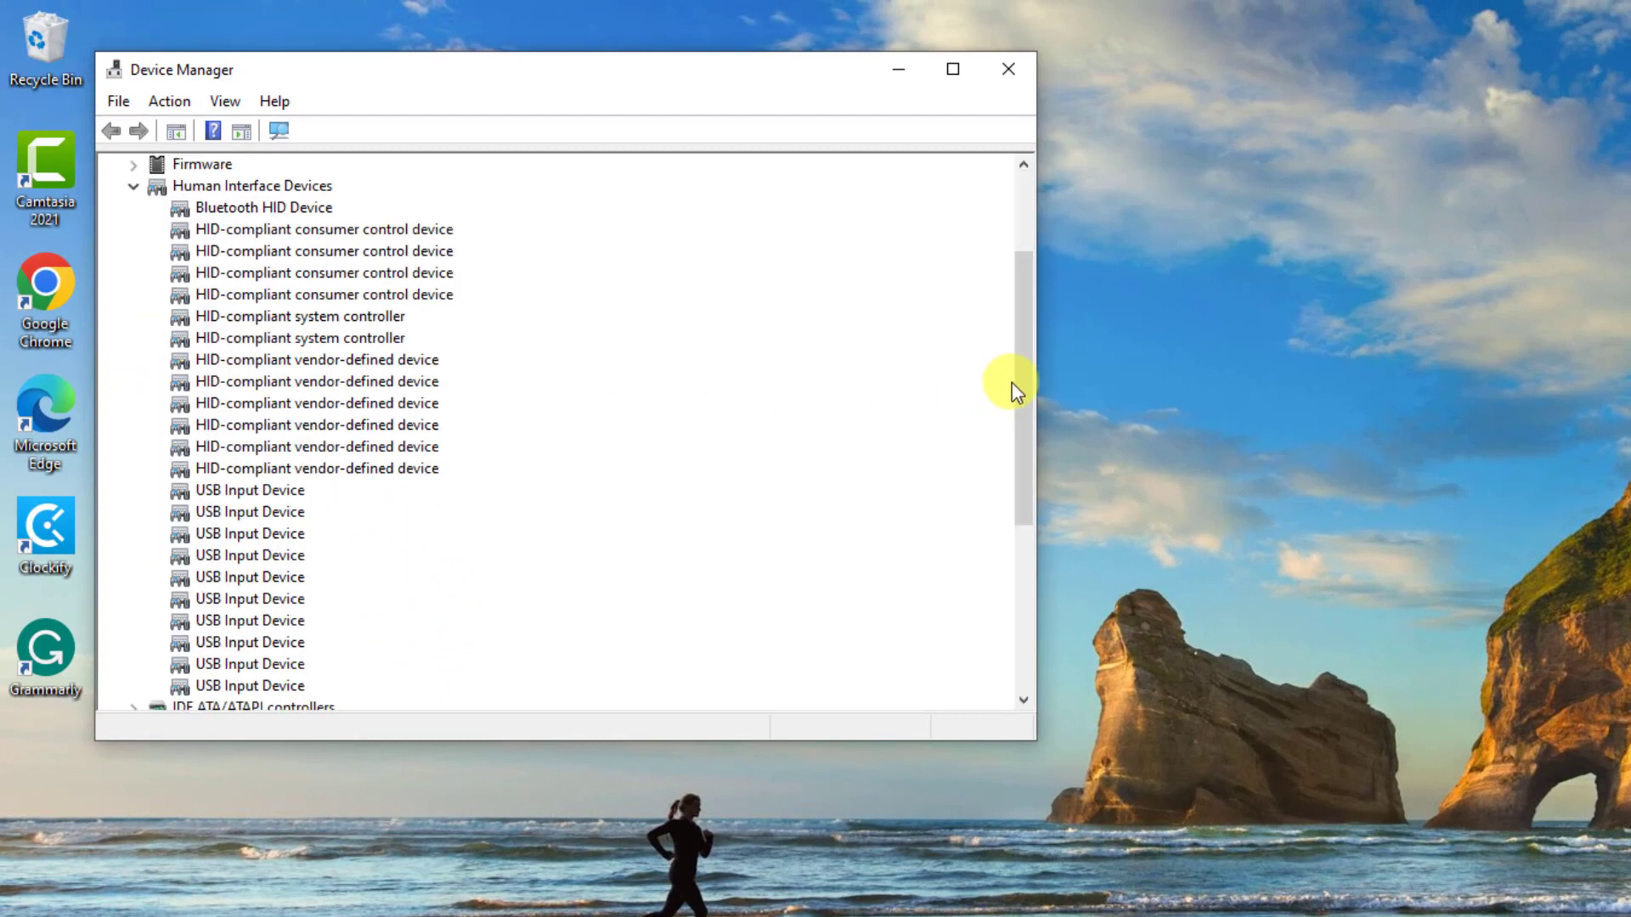
drag(889, 740, 888, 871)
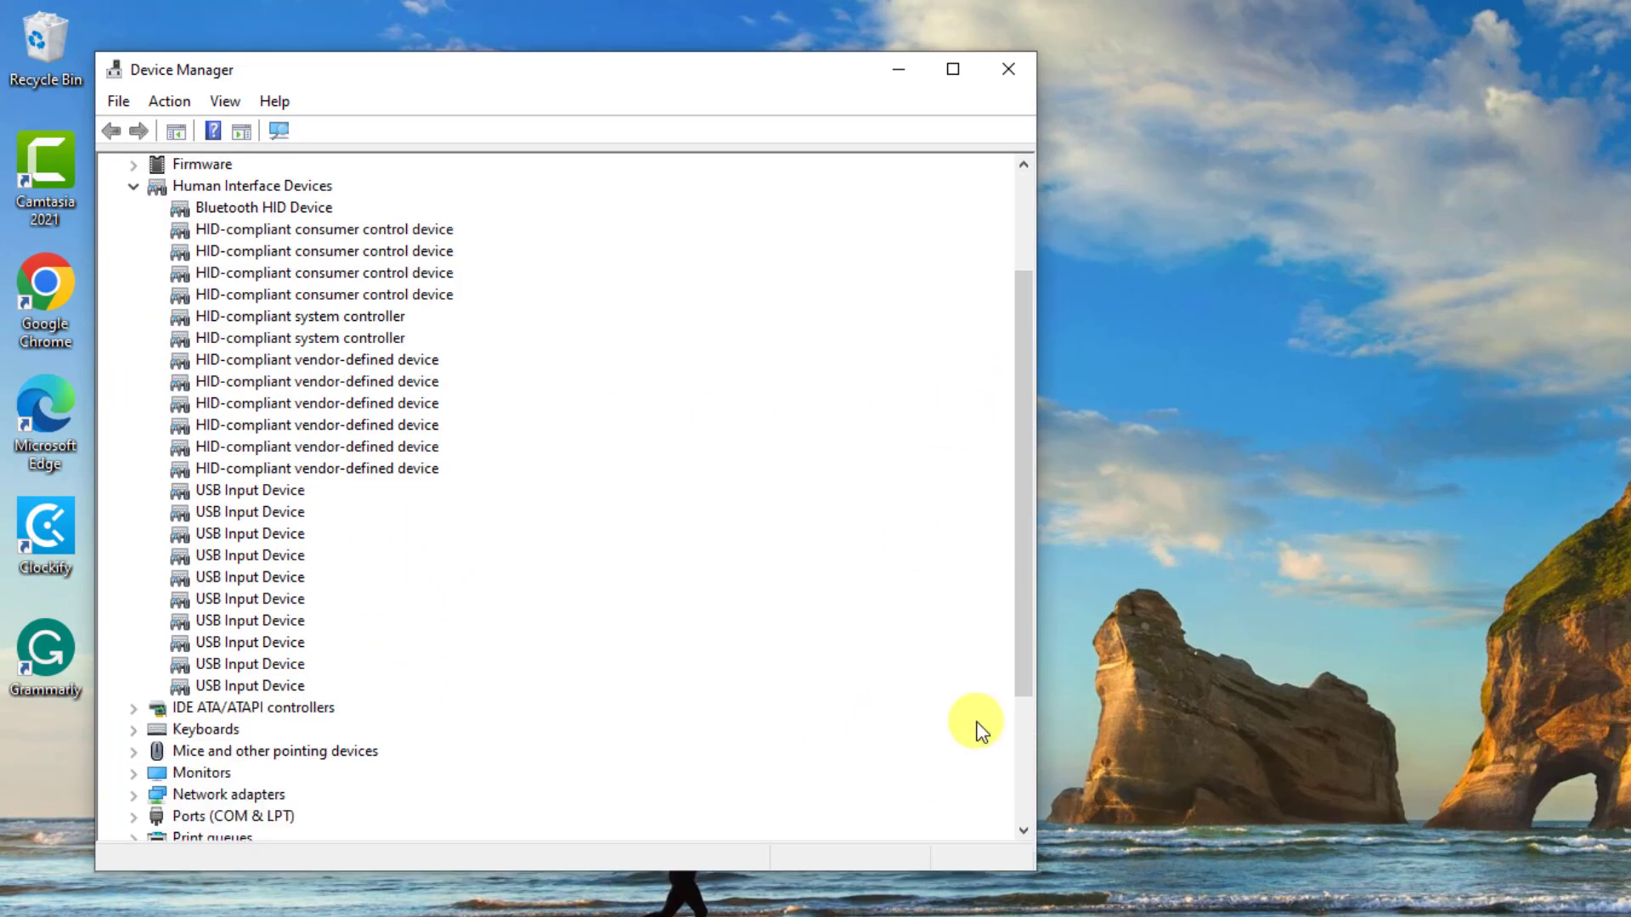
drag(1025, 588, 1033, 548)
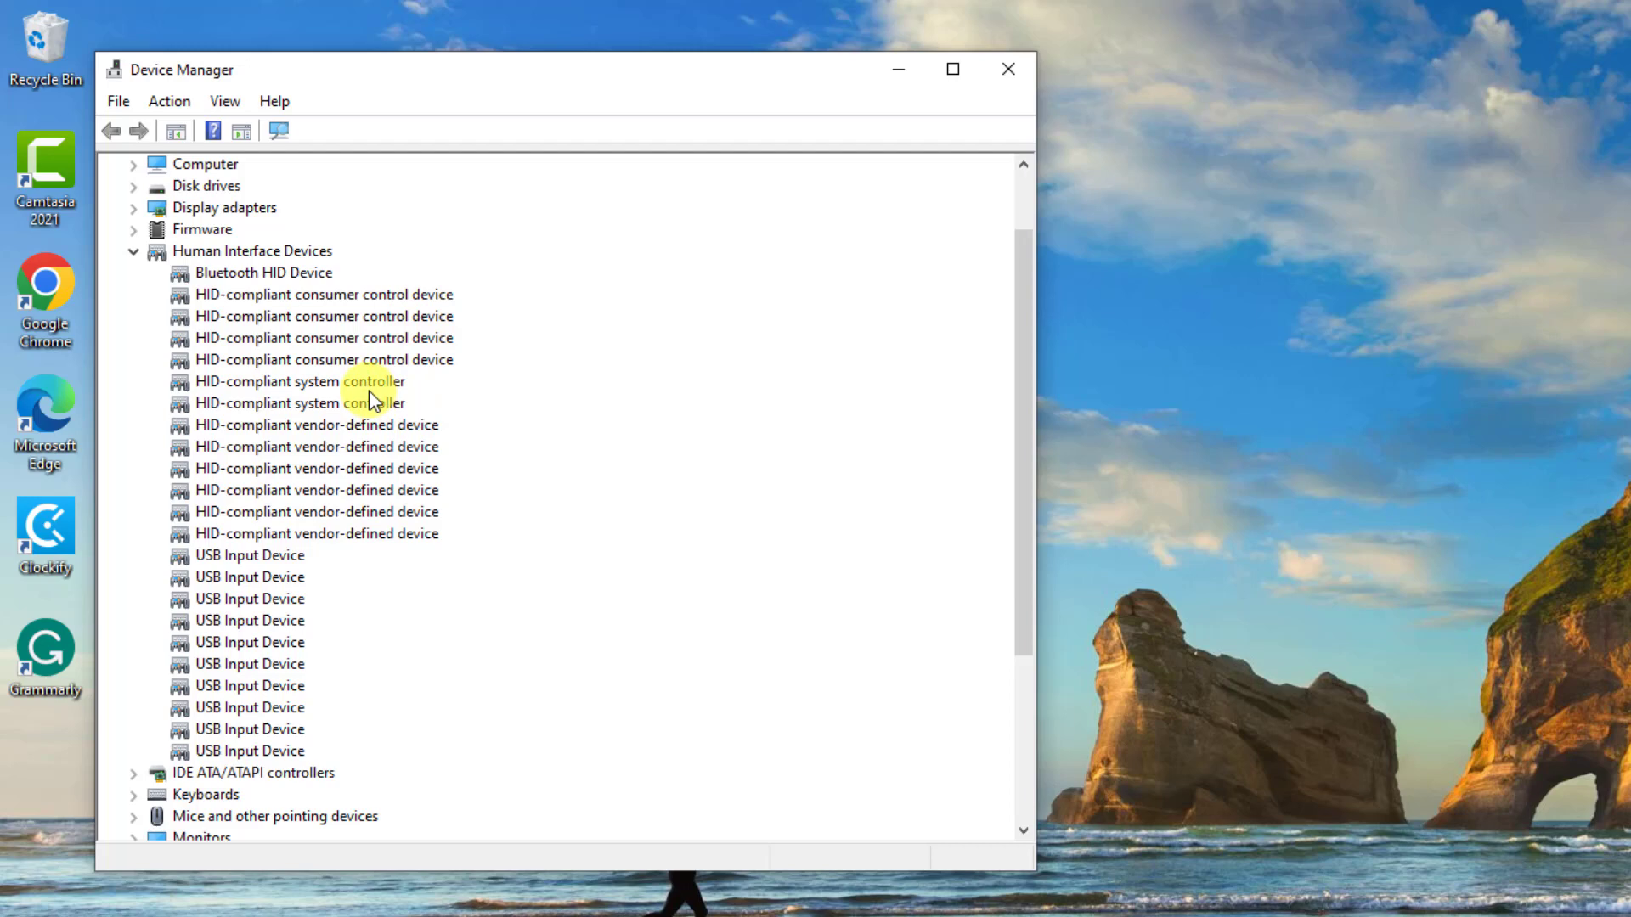
click(270, 276)
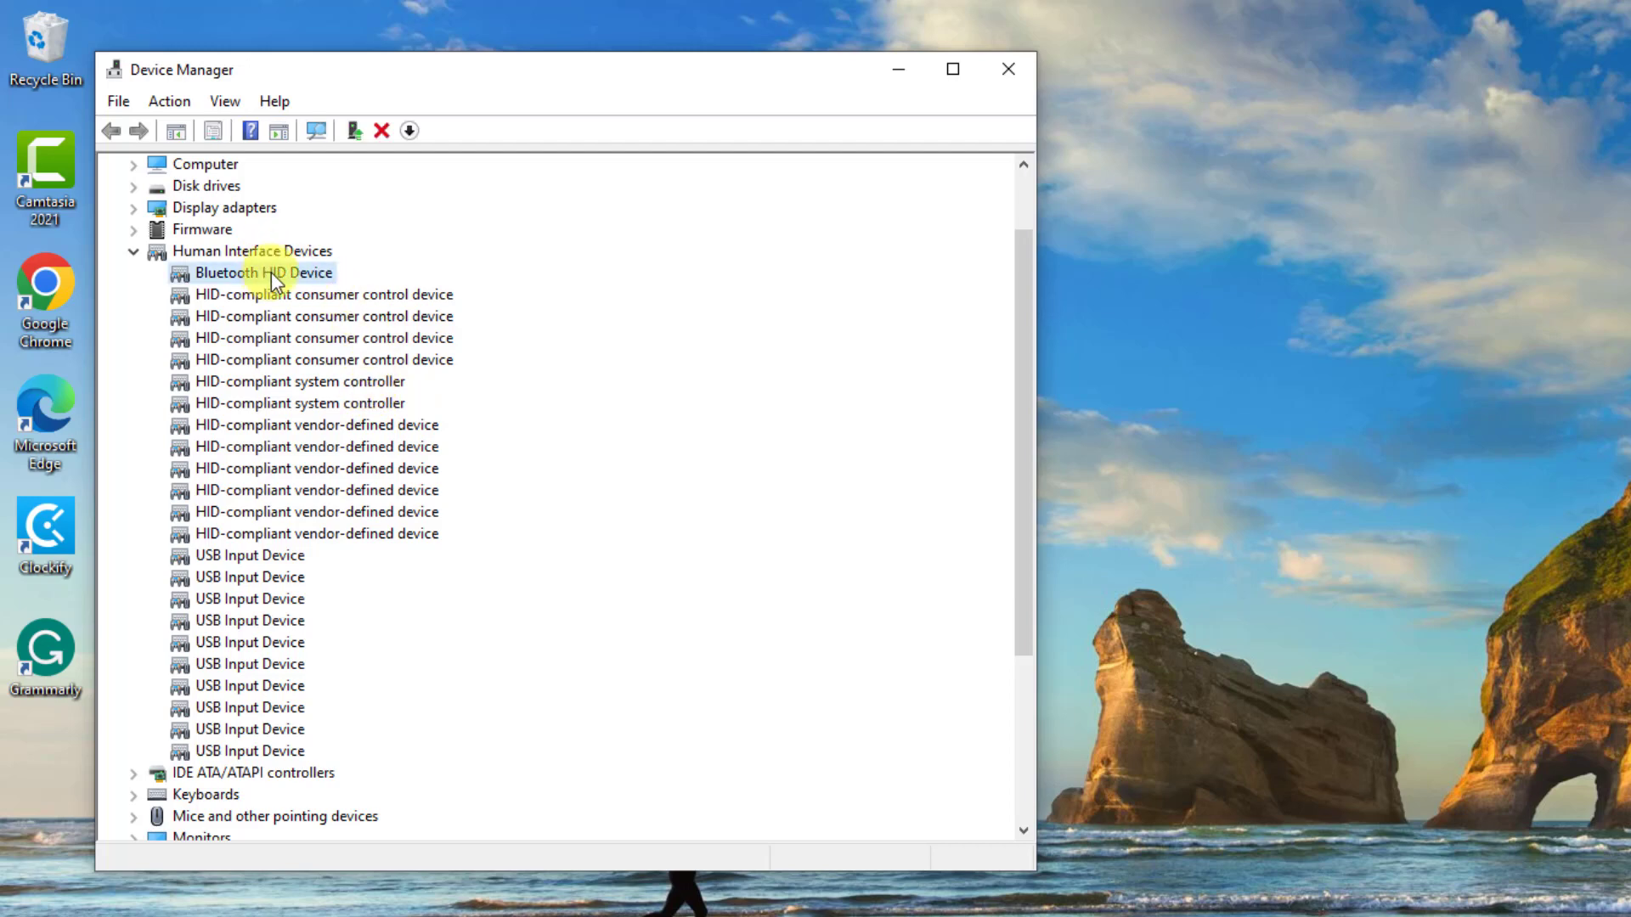
Step: Update the Bluetooth HID Device driver by searching automatically for drivers
right_click(272, 276)
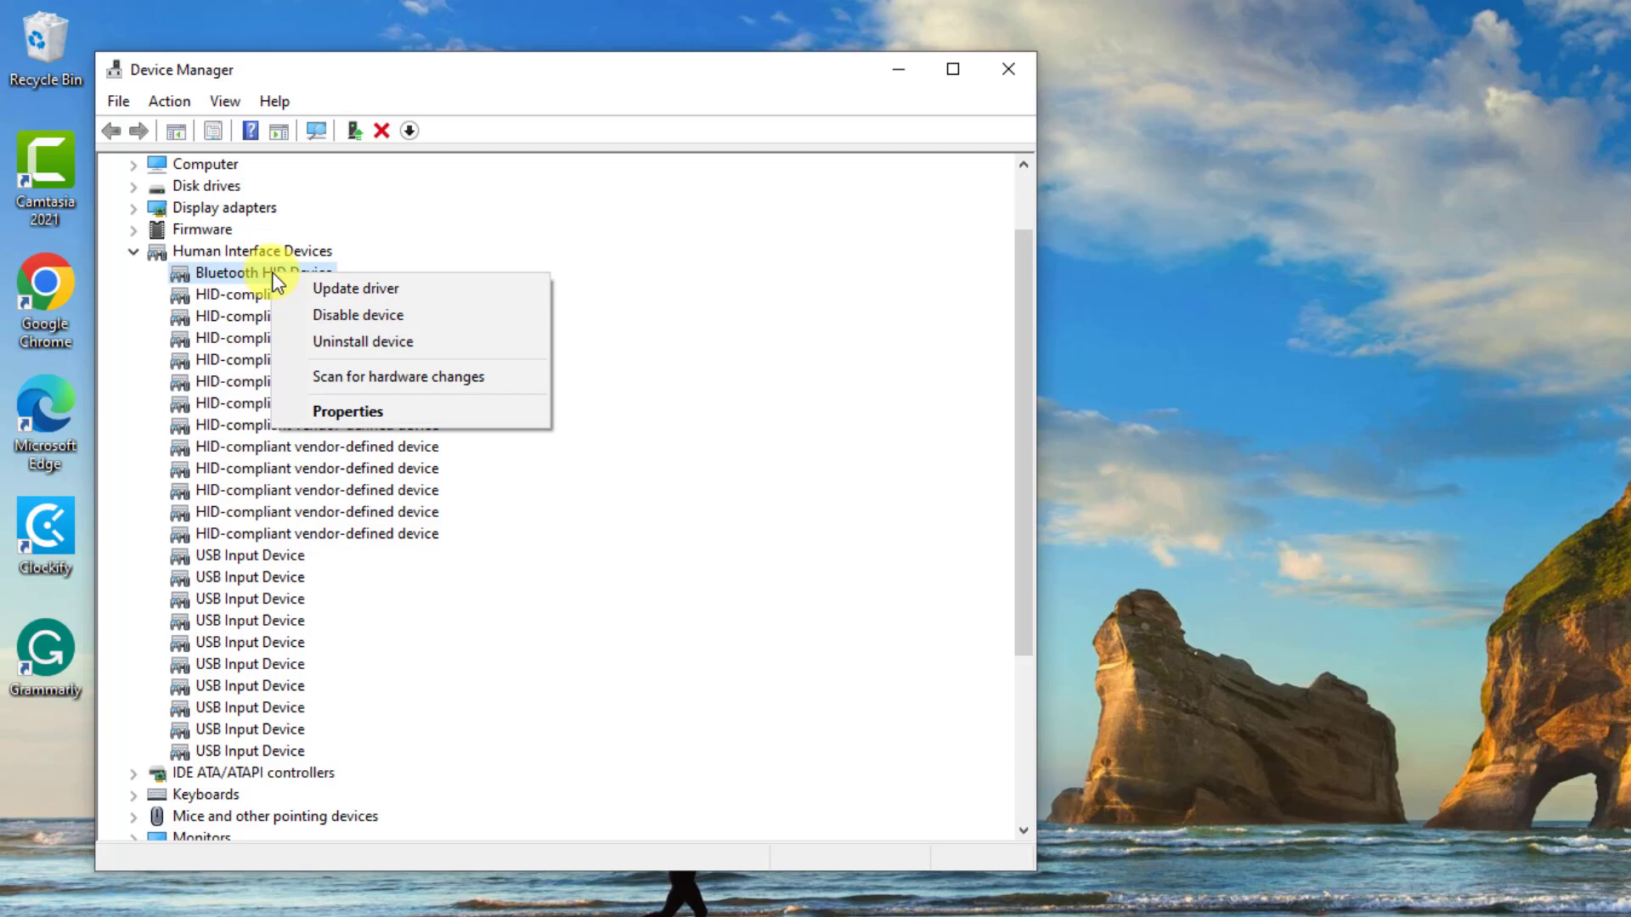
click(297, 287)
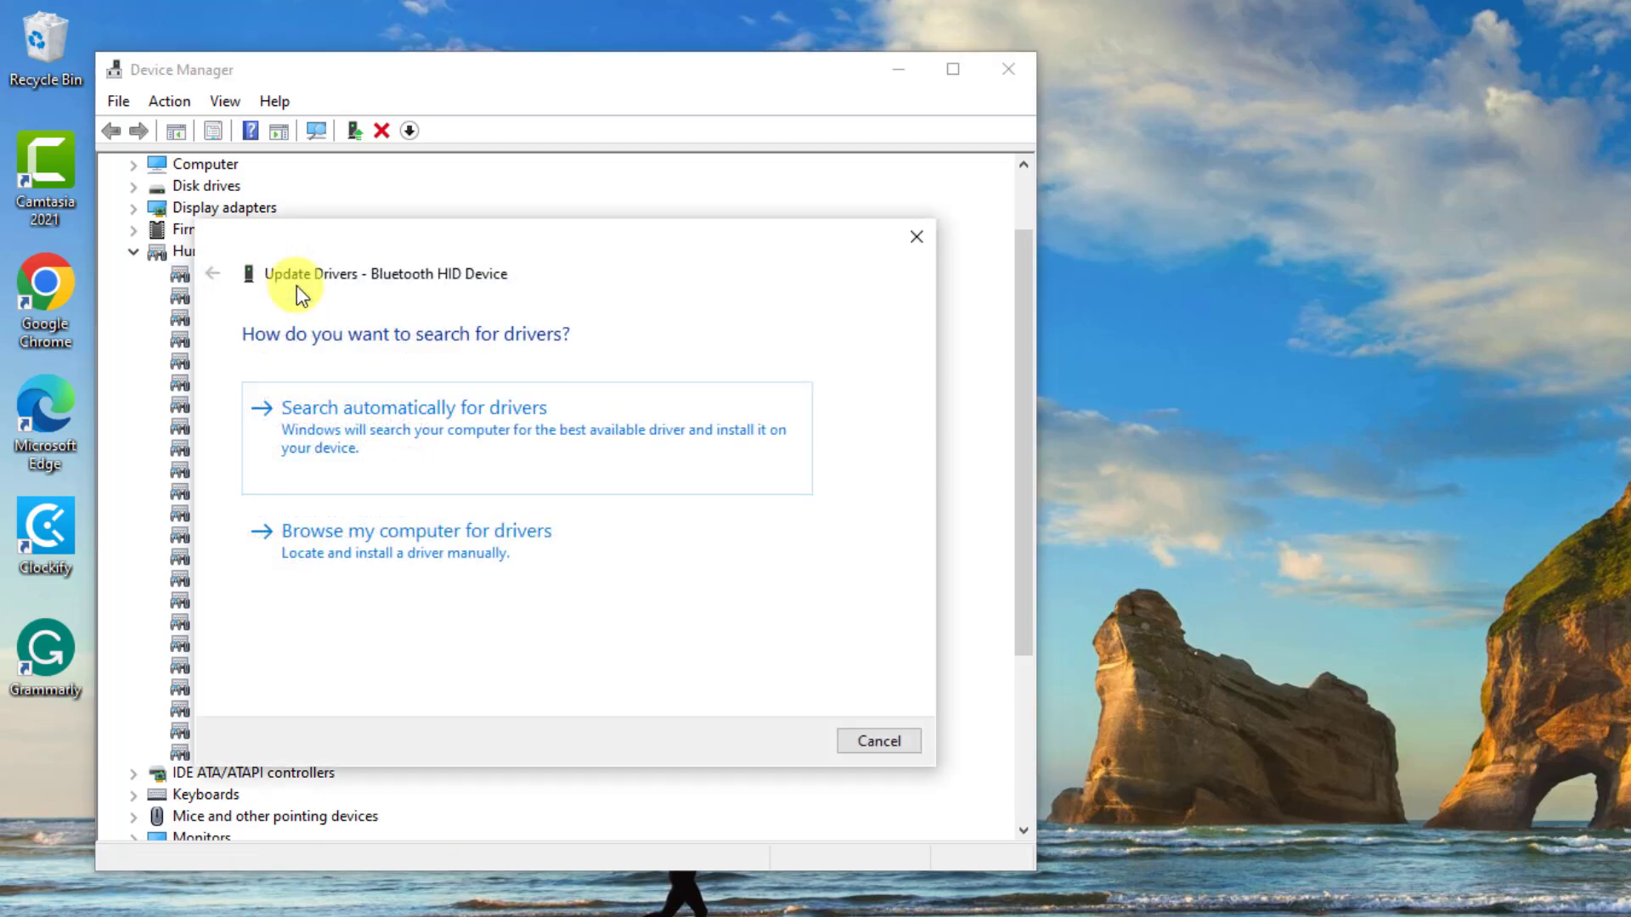
click(470, 429)
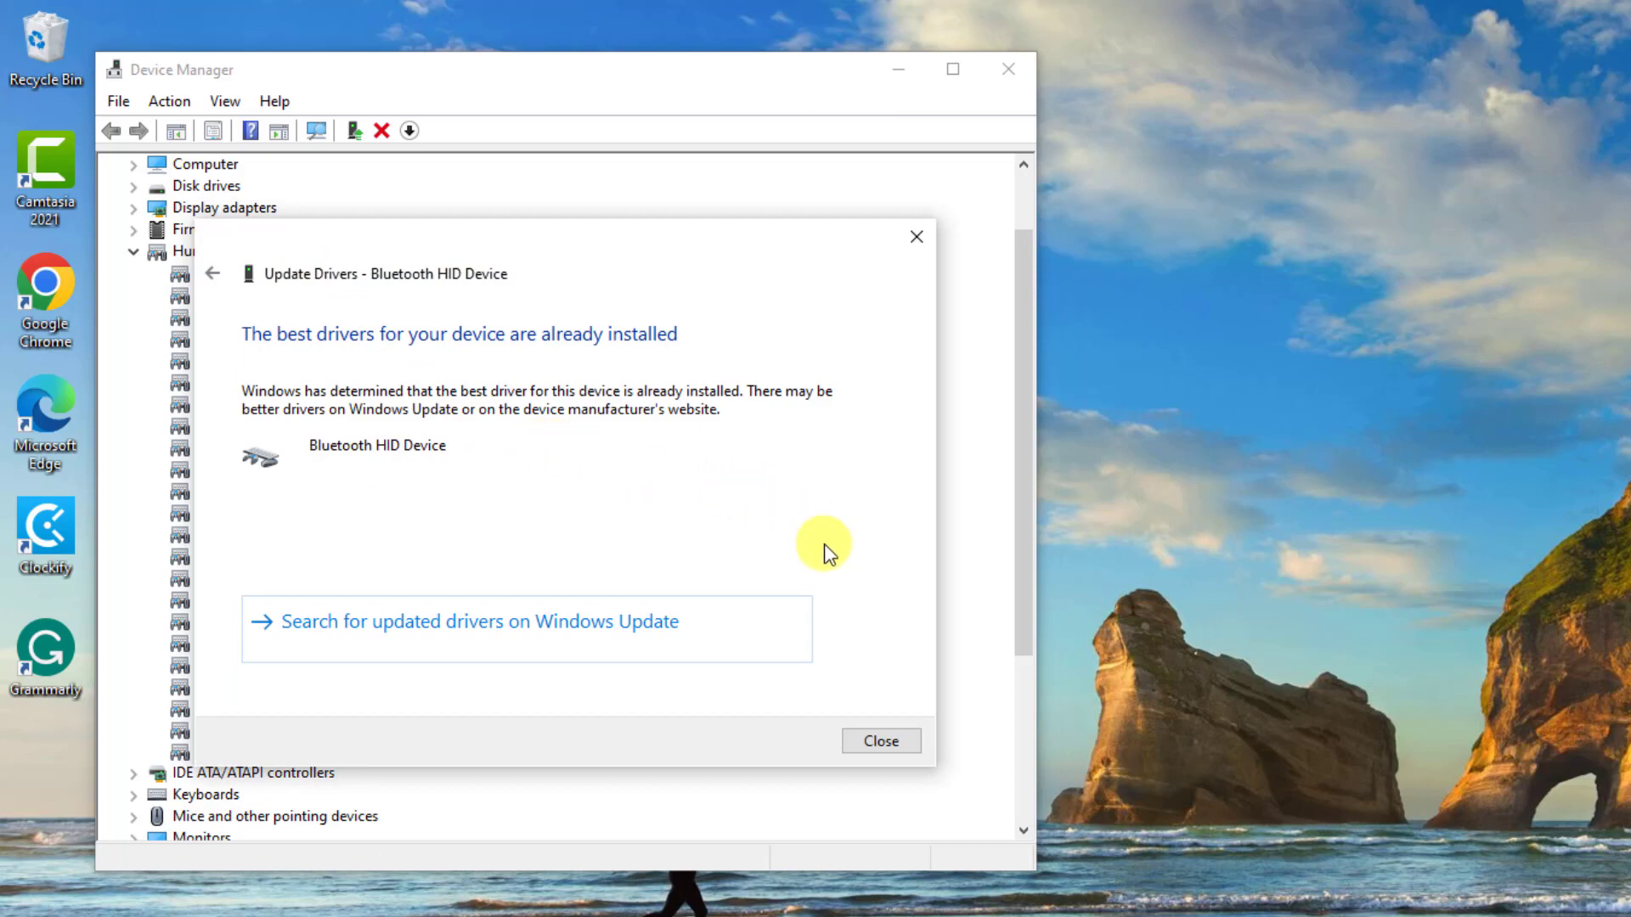
Step: Close the driver result and Device Manager, then restart from the Start menu's Power button
click(880, 740)
click(1007, 69)
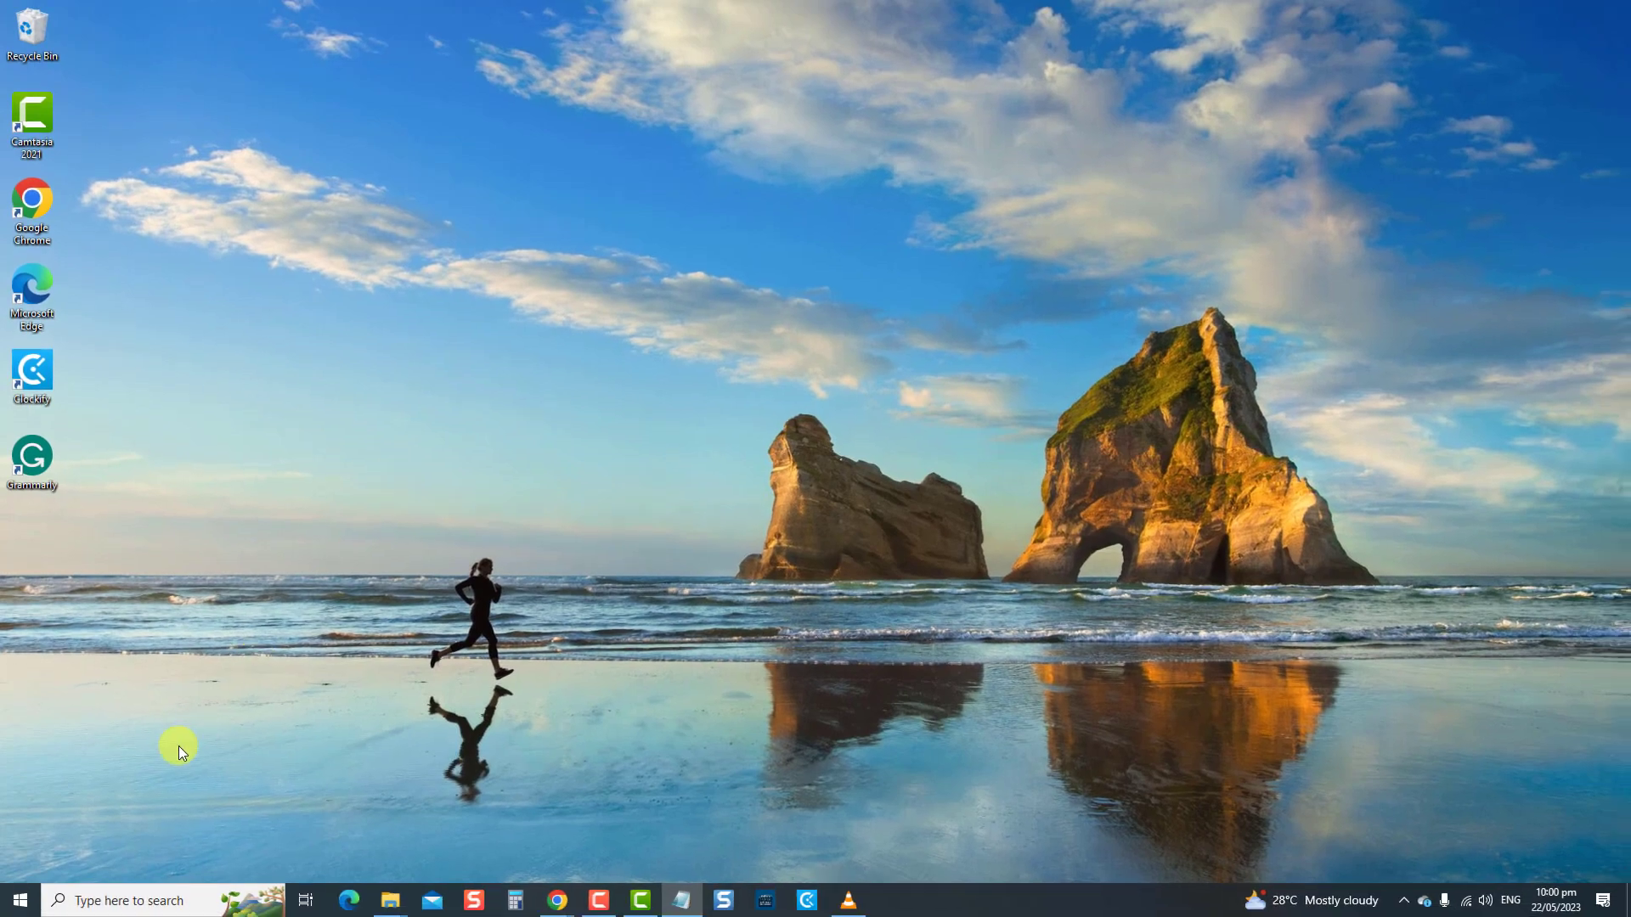
click(19, 897)
click(34, 861)
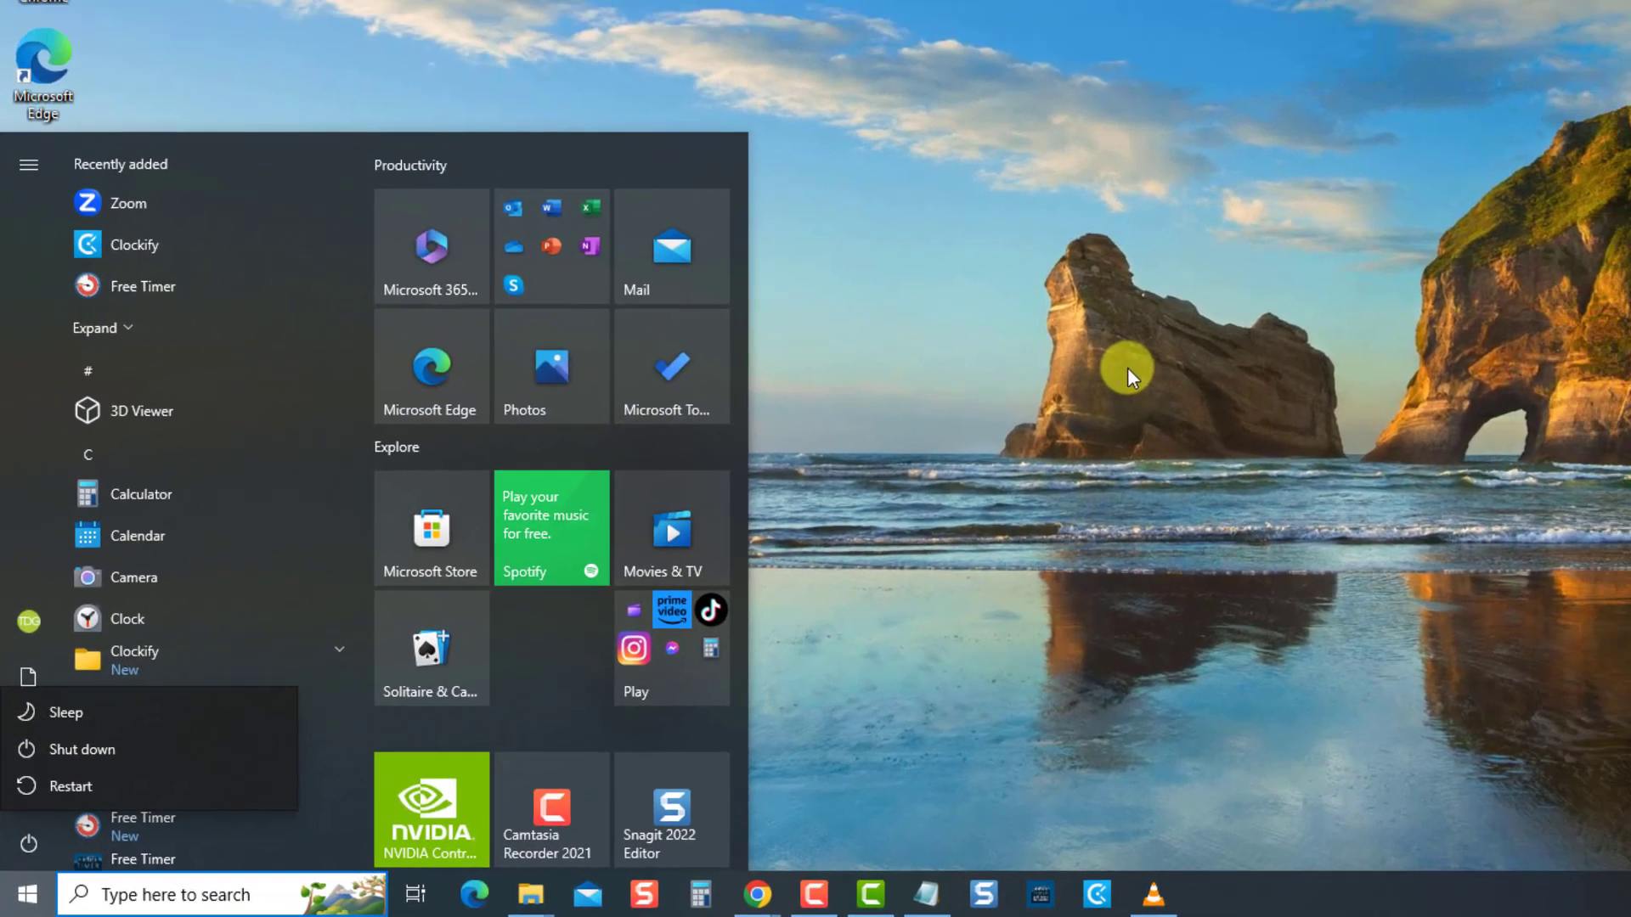
click(1176, 343)
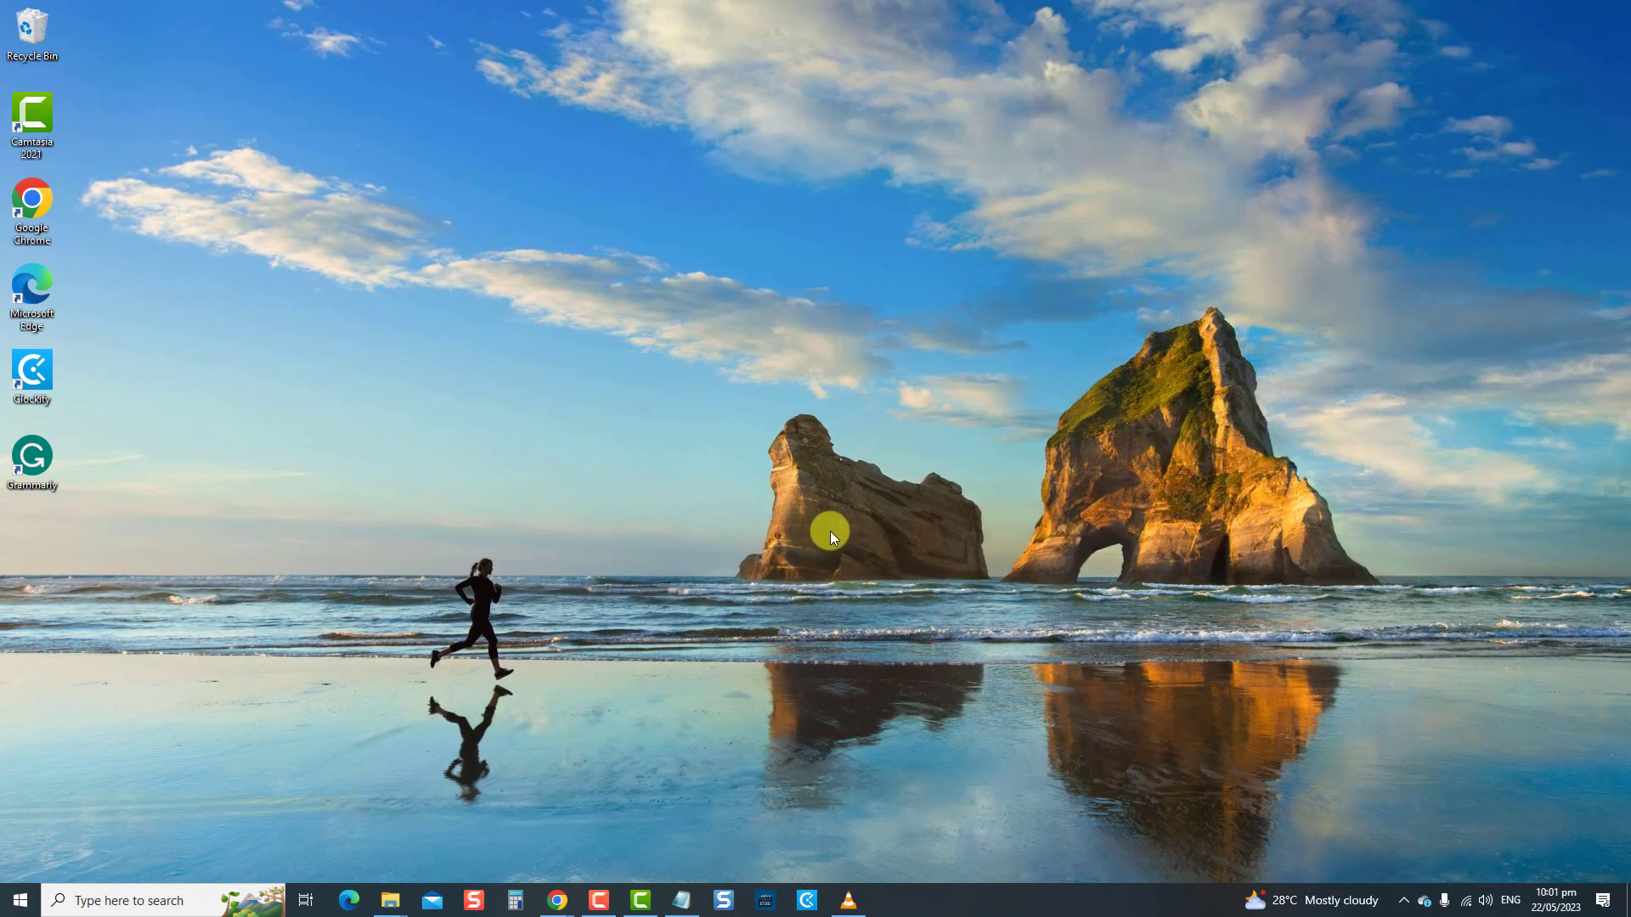